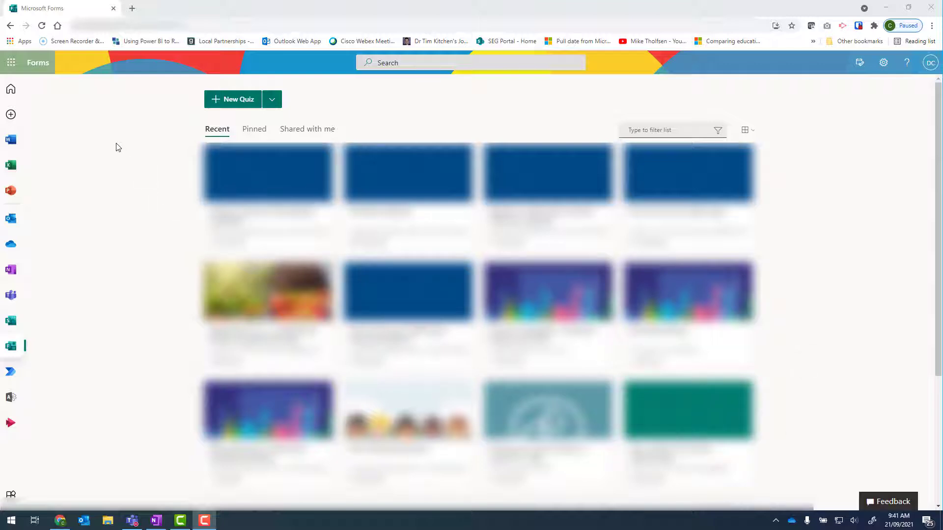
# Step: Create a new blank form and title it "Parent survey"
pyautogui.click(273, 103)
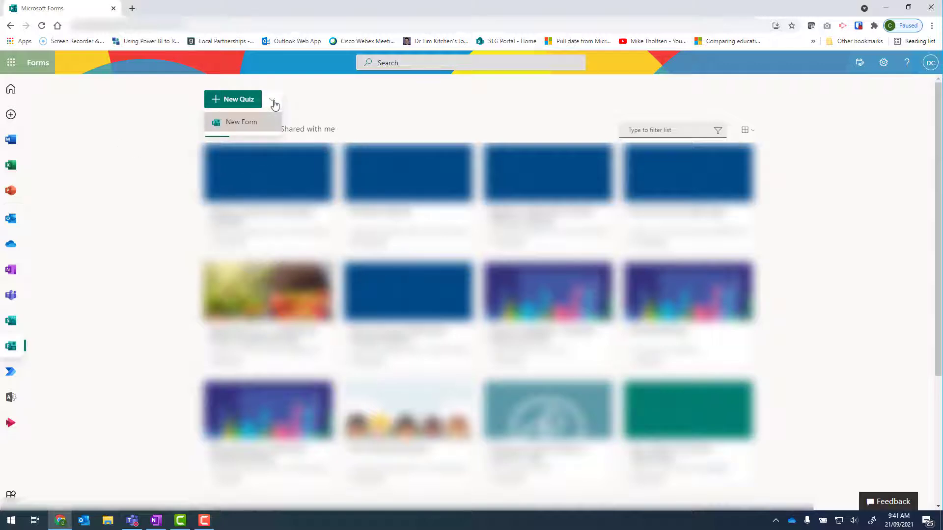
pyautogui.click(246, 130)
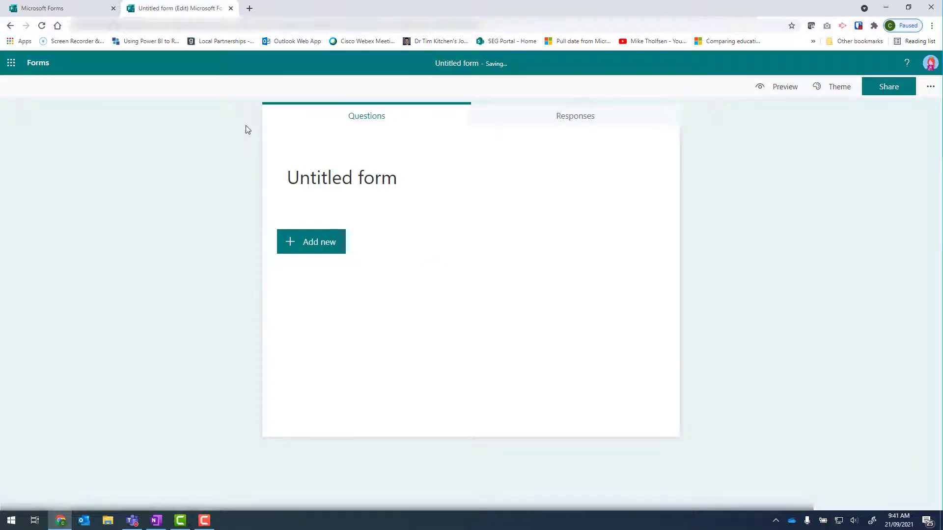
pyautogui.click(309, 169)
pyautogui.write('Parent survey')
# Step: Add a text question called "Name"
pyautogui.click(311, 224)
pyautogui.click(398, 223)
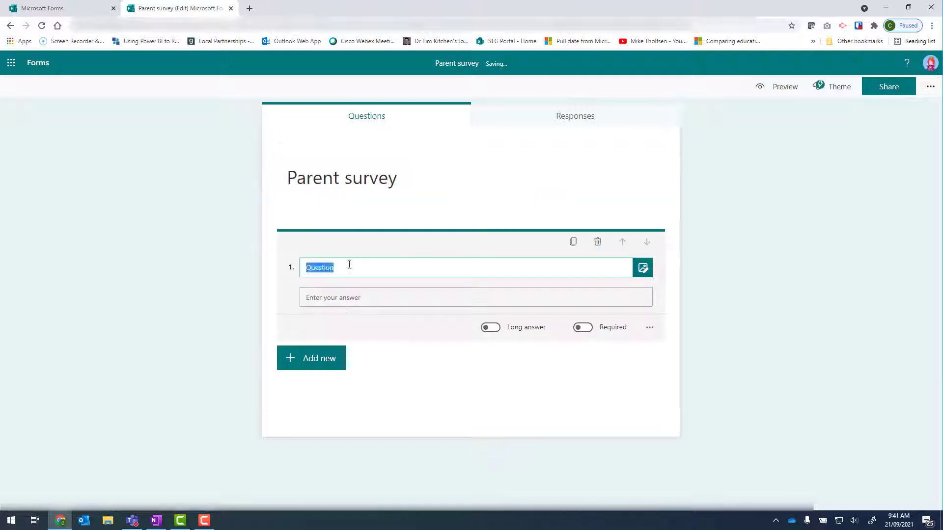
pyautogui.write('Name')
# Step: Add a rating question asking "How do you rate us?"
pyautogui.click(476, 365)
pyautogui.write('How do you rate us?')
# Step: Add a text question called "Email address"
pyautogui.click(290, 458)
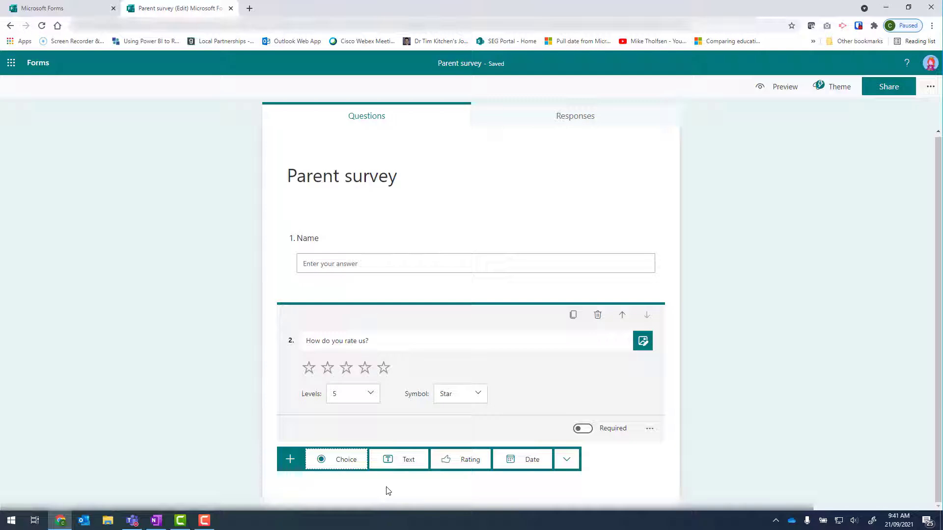
pyautogui.click(406, 459)
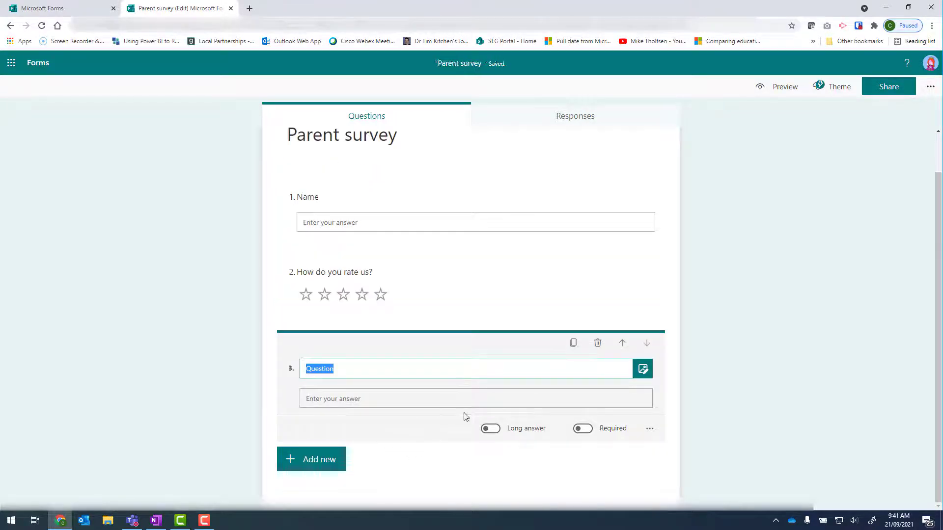
pyautogui.write('Email address')
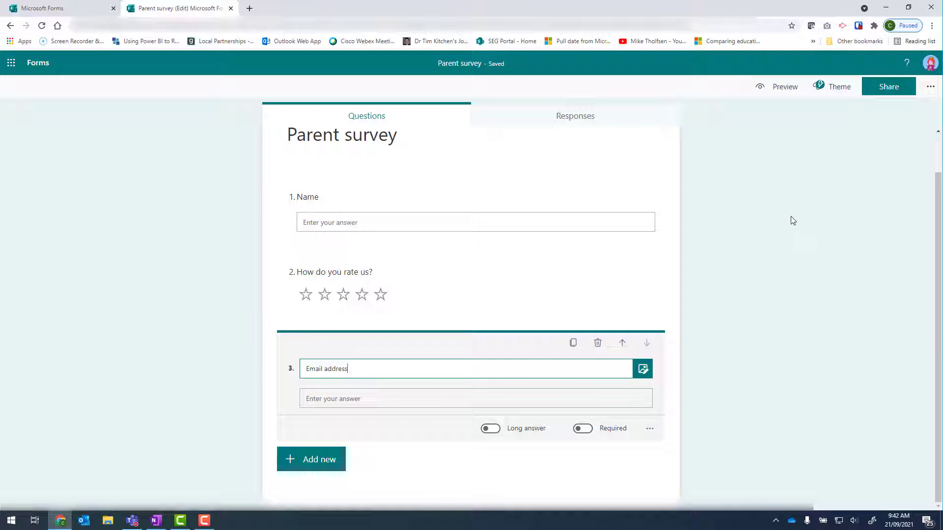
# Step: Open the form settings and allow anyone to respond
pyautogui.click(931, 87)
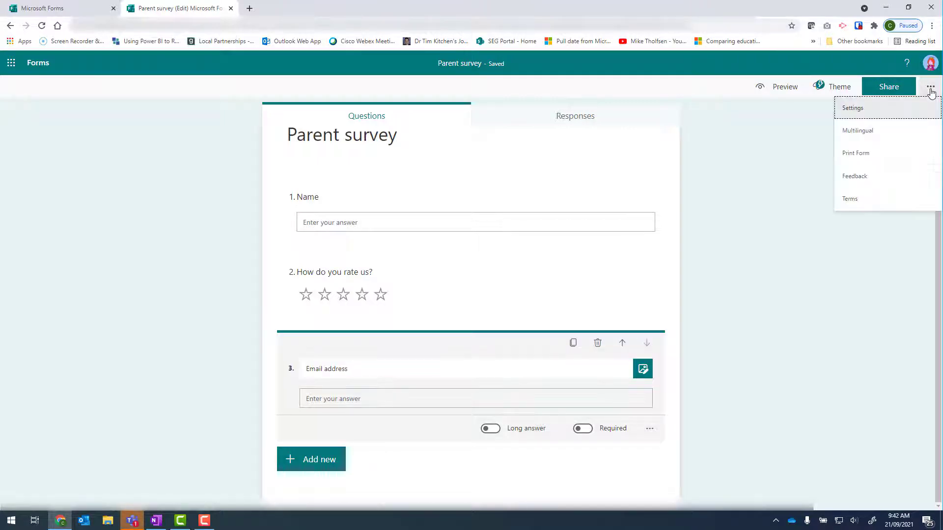
pyautogui.click(865, 113)
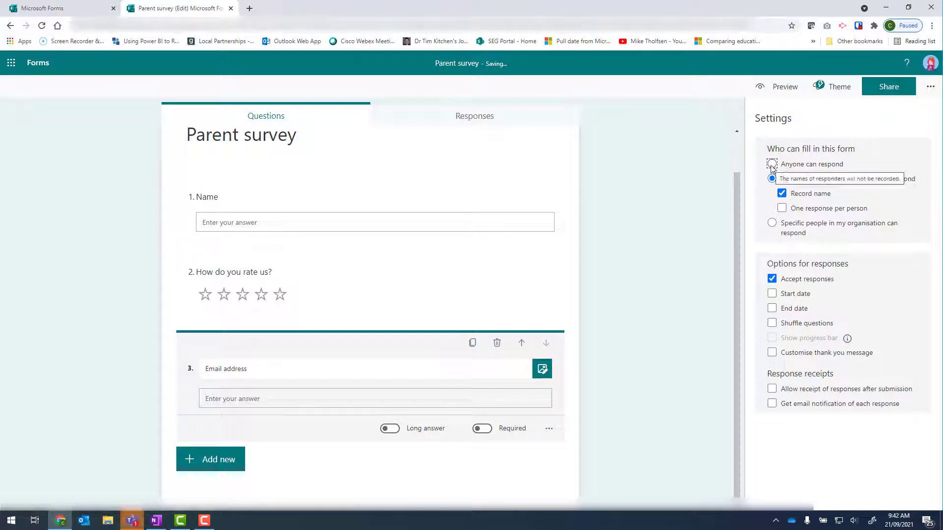
pyautogui.click(772, 165)
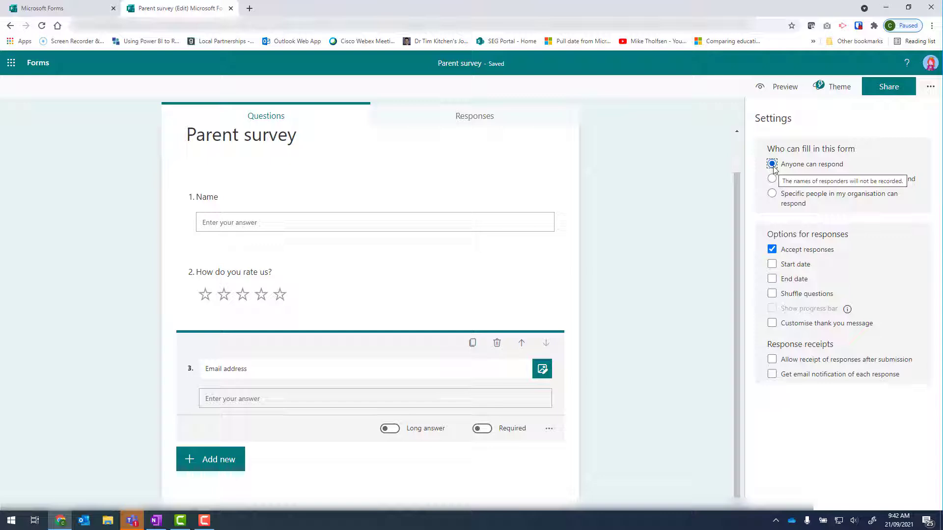
# Step: Open sharing, switch on the shortened URL and copy the response link
pyautogui.click(889, 93)
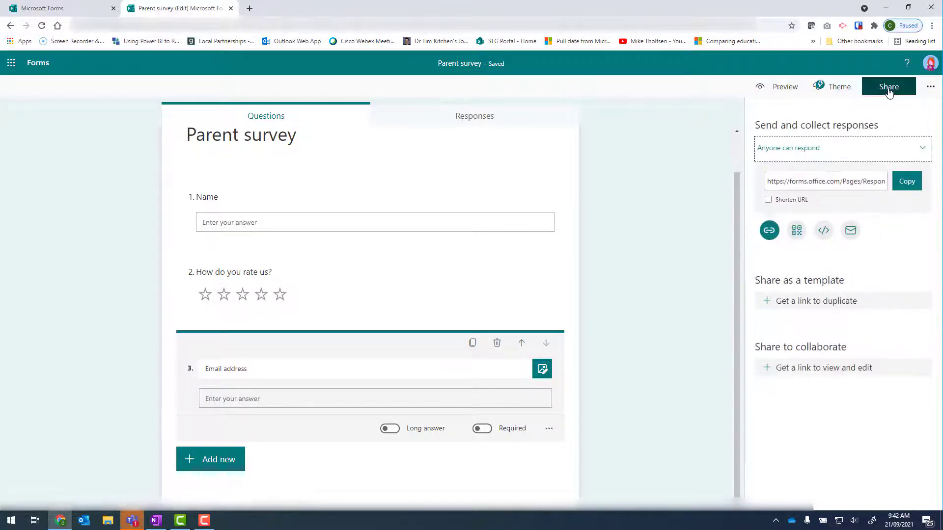
pyautogui.click(769, 201)
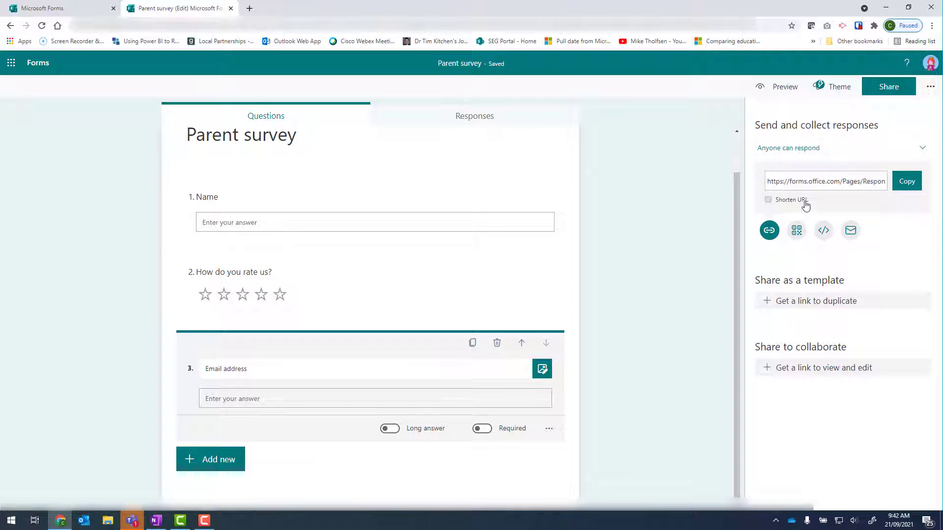
pyautogui.click(902, 184)
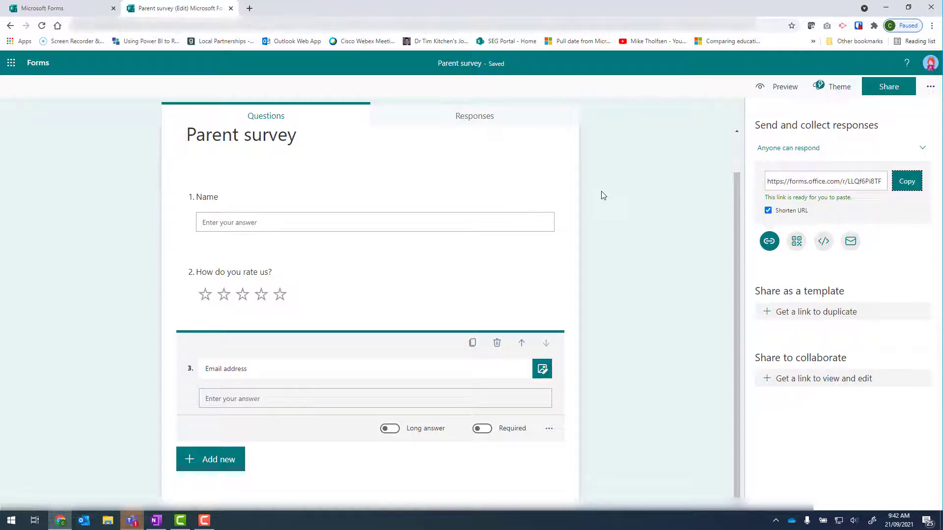
# Step: Open the copied form link in a new incognito browser window to check it as a respondent
pyautogui.rightClick(61, 520)
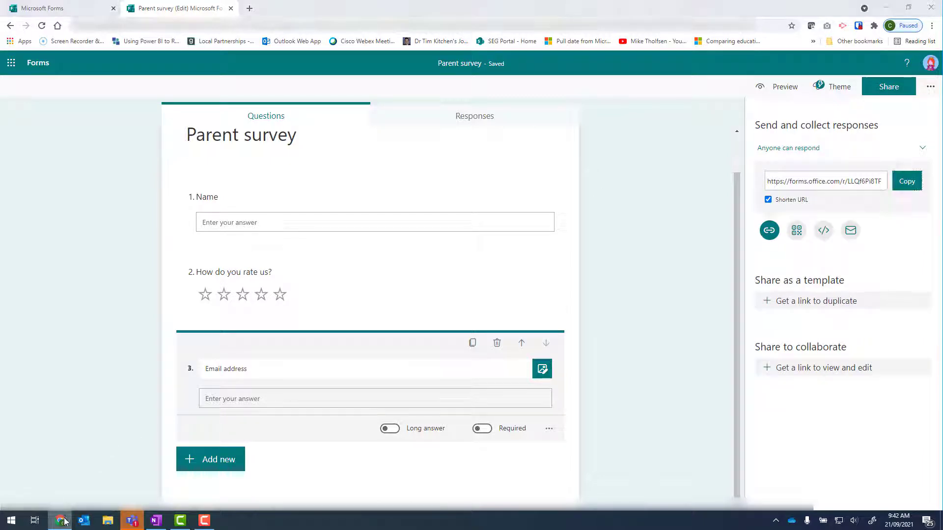
pyautogui.click(49, 449)
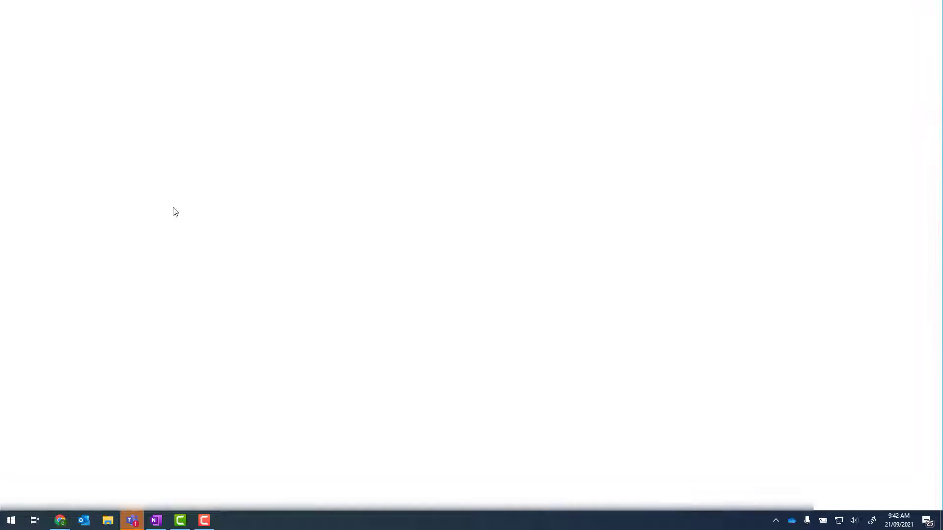
pyautogui.hotkey('ctrl', 'v')
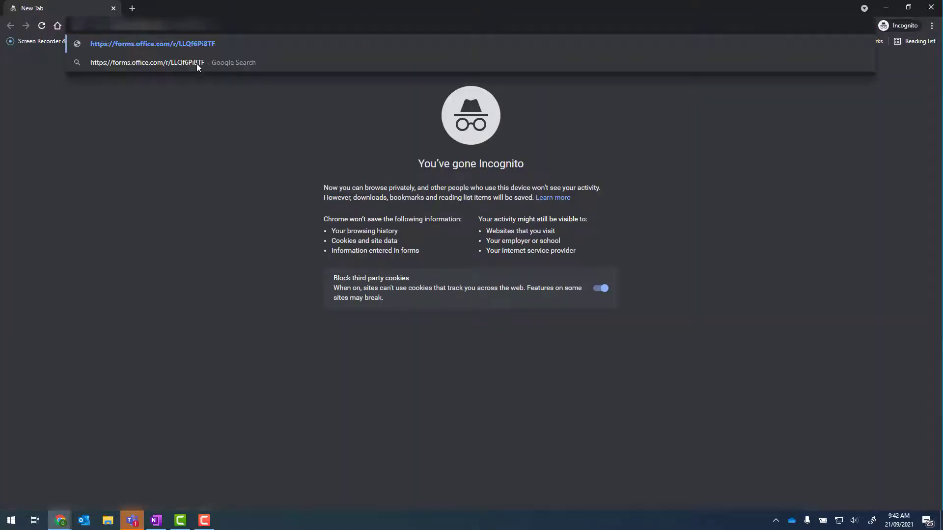
pyautogui.press('Return')
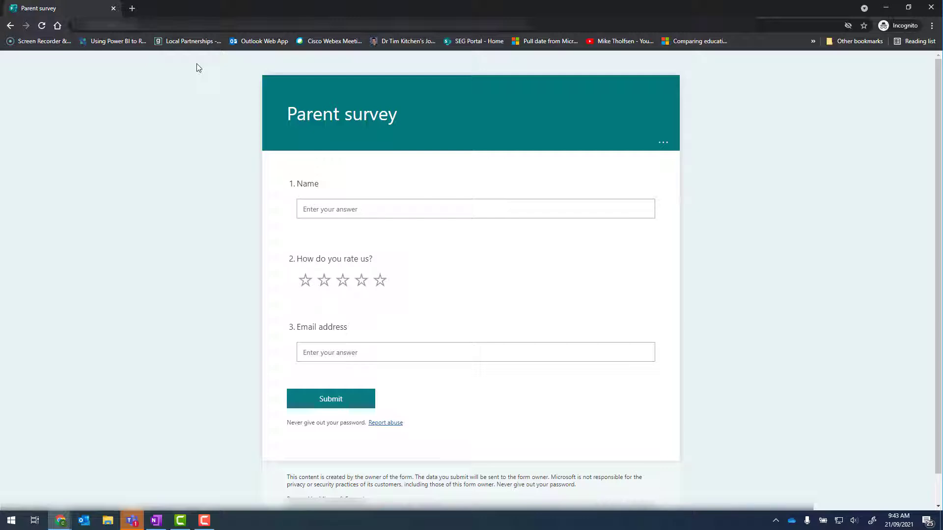
# Step: Return to the form editor window and open Power Automate from the app launcher
pyautogui.click(60, 520)
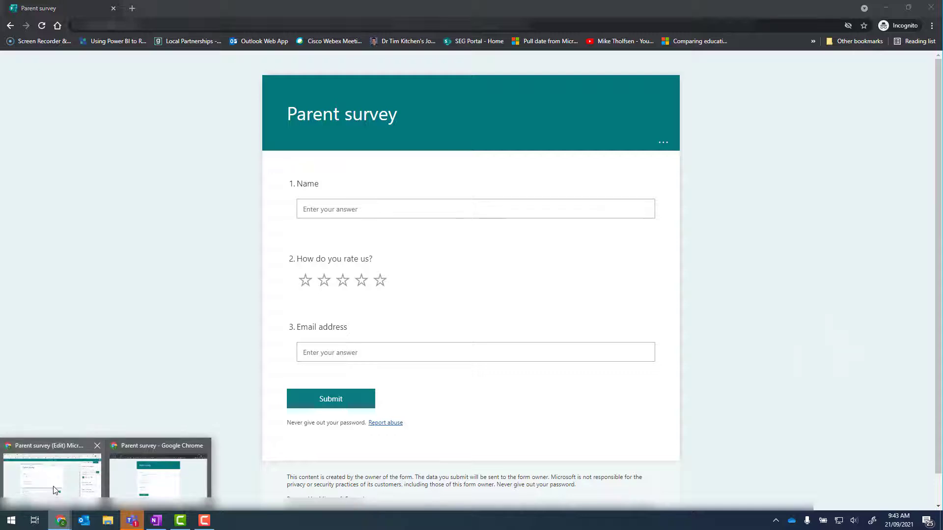
pyautogui.click(55, 490)
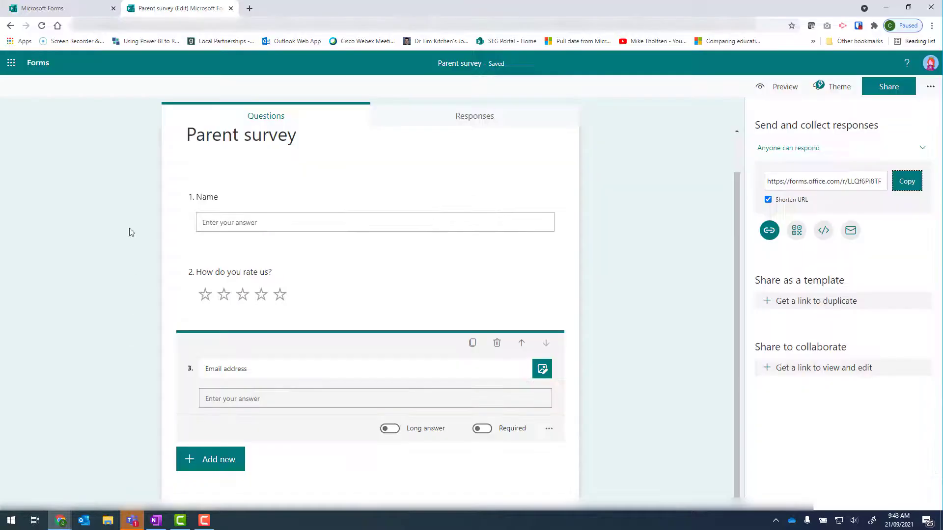
pyautogui.click(10, 68)
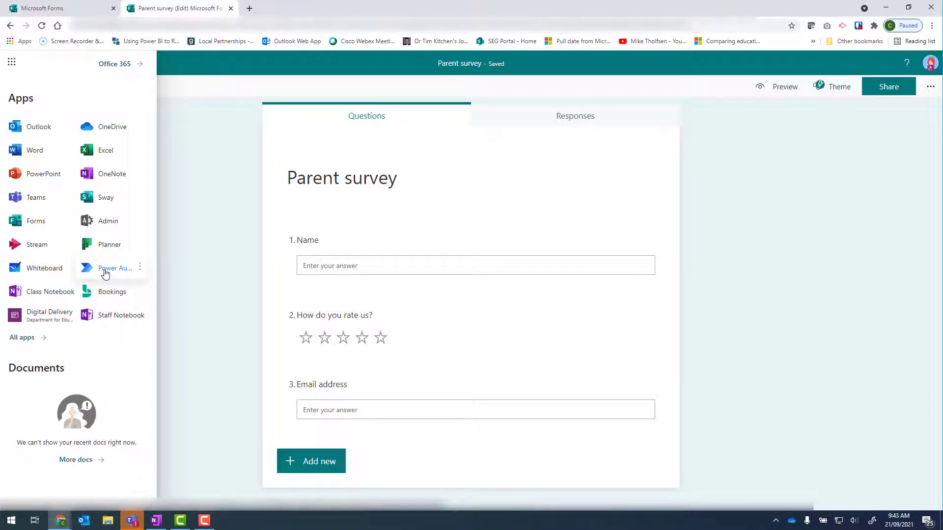
pyautogui.click(106, 274)
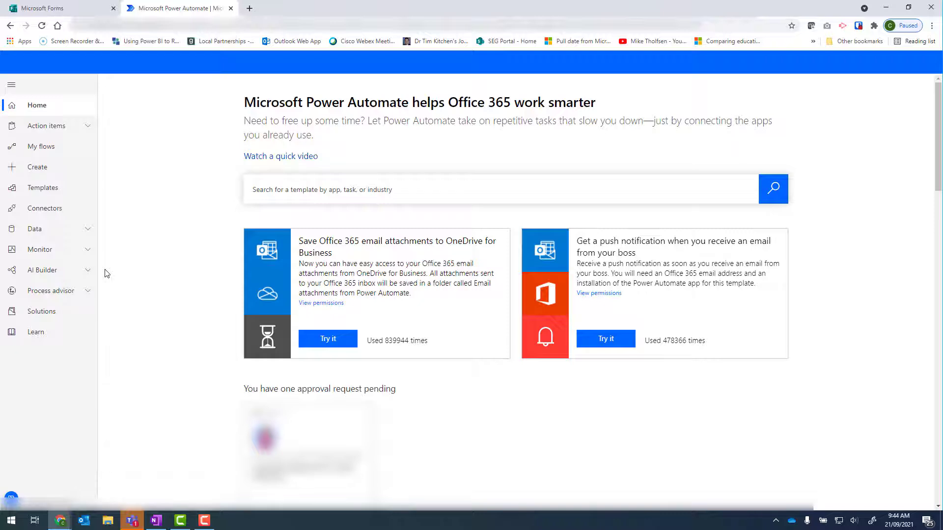
# Step: Start a new automated cloud flow and name it "Form receipt email"
pyautogui.click(39, 172)
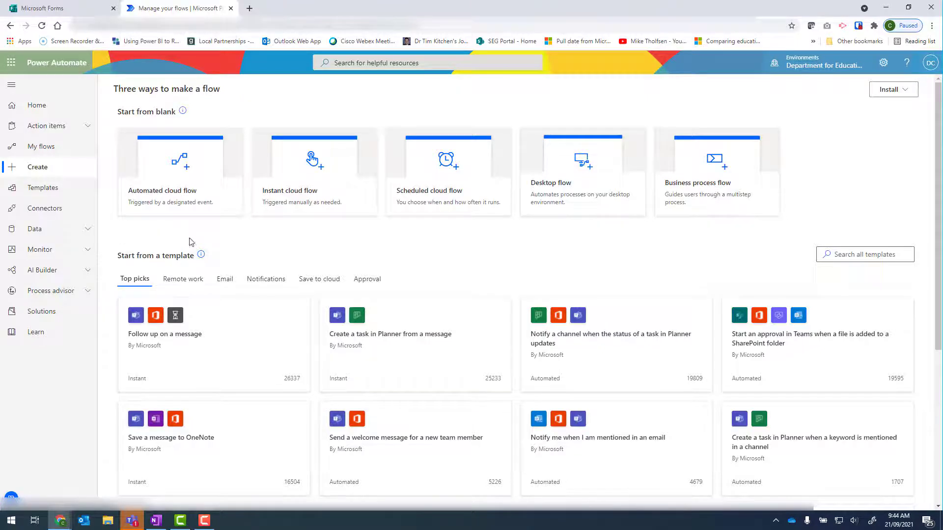
pyautogui.click(169, 196)
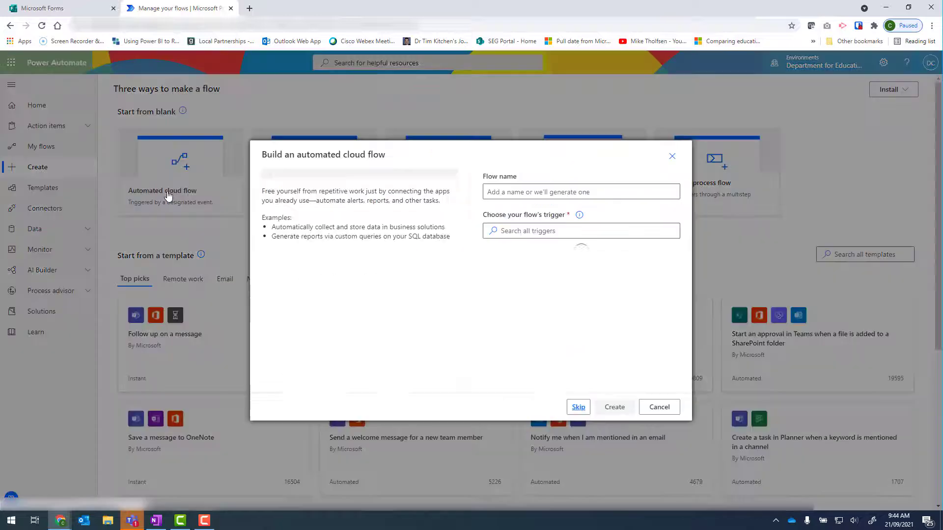
pyautogui.click(522, 192)
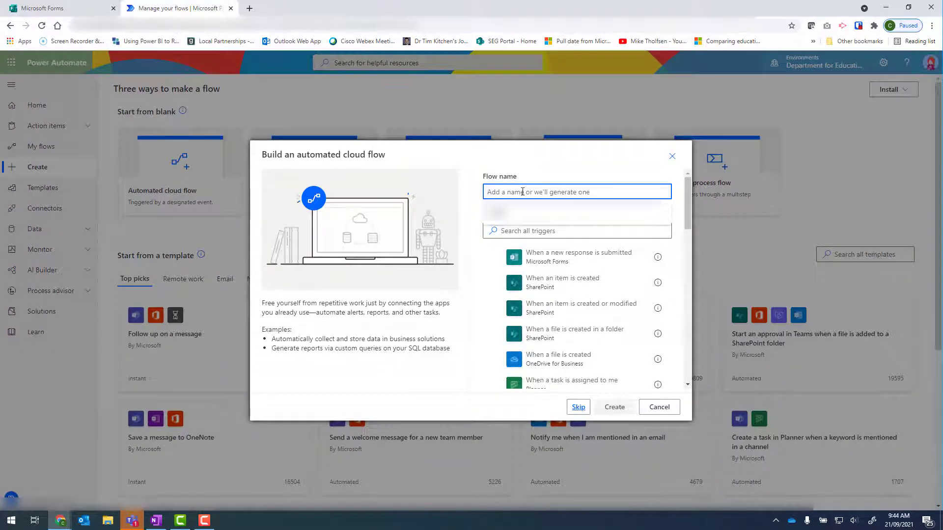
pyautogui.write('Receipt')
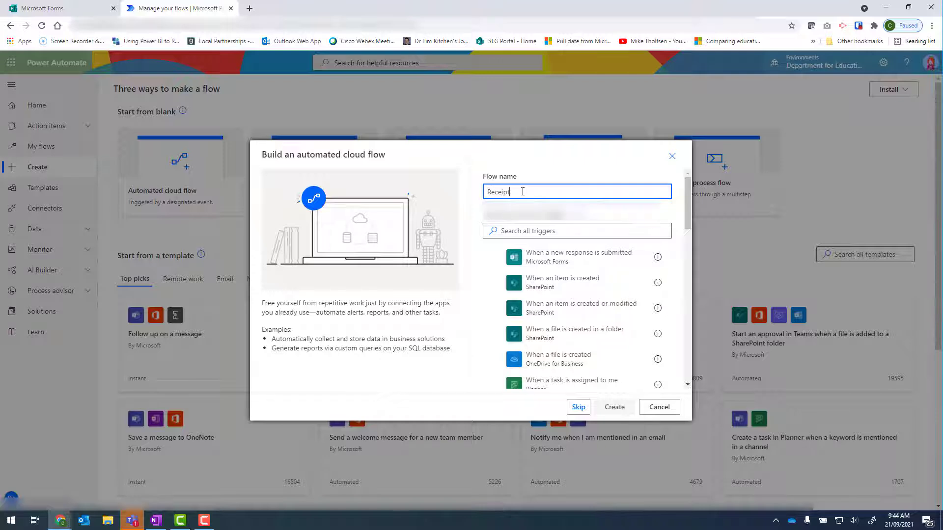
pyautogui.hotkey('ctrl', 'a')
pyautogui.write('Form receipt email')
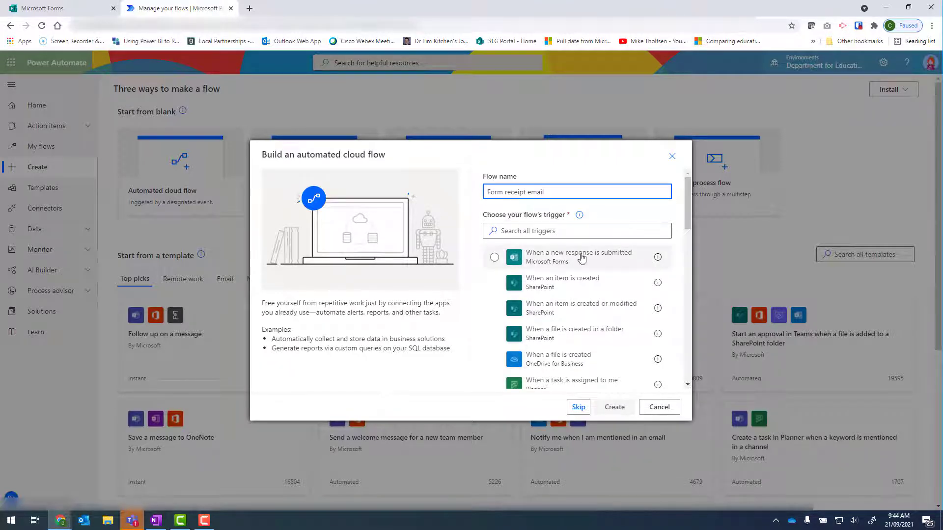
# Step: Choose the Microsoft Forms trigger "When a new response is submitted" and create the flow
pyautogui.click(554, 264)
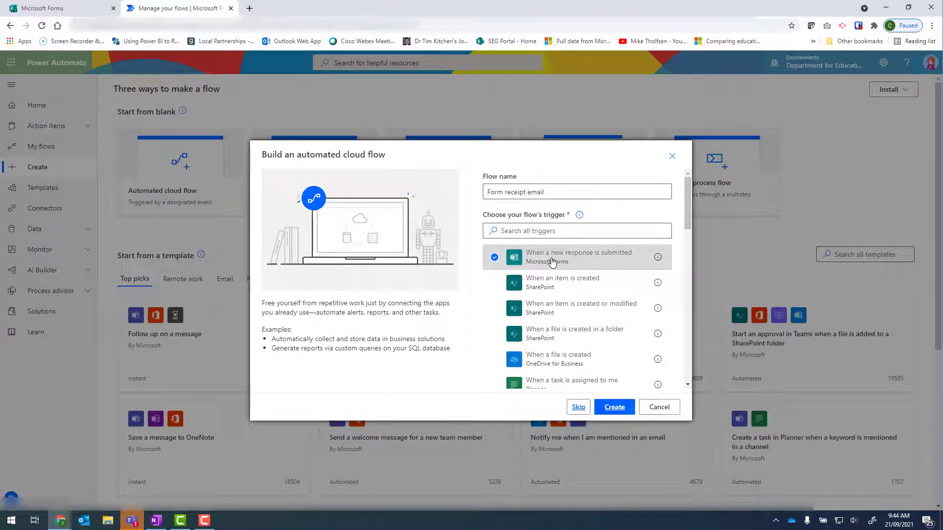
pyautogui.click(614, 407)
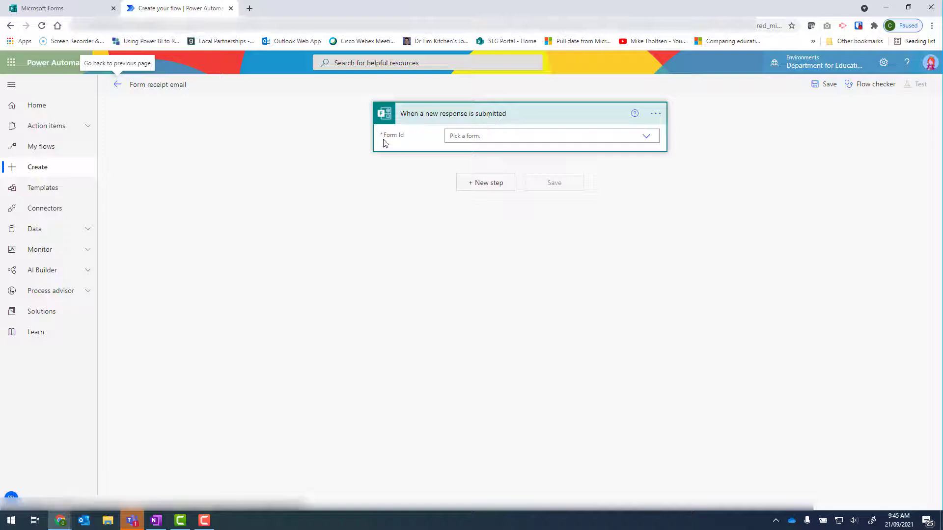
# Step: Browse the trigger's Form Id list for the Parent survey form
pyautogui.click(647, 139)
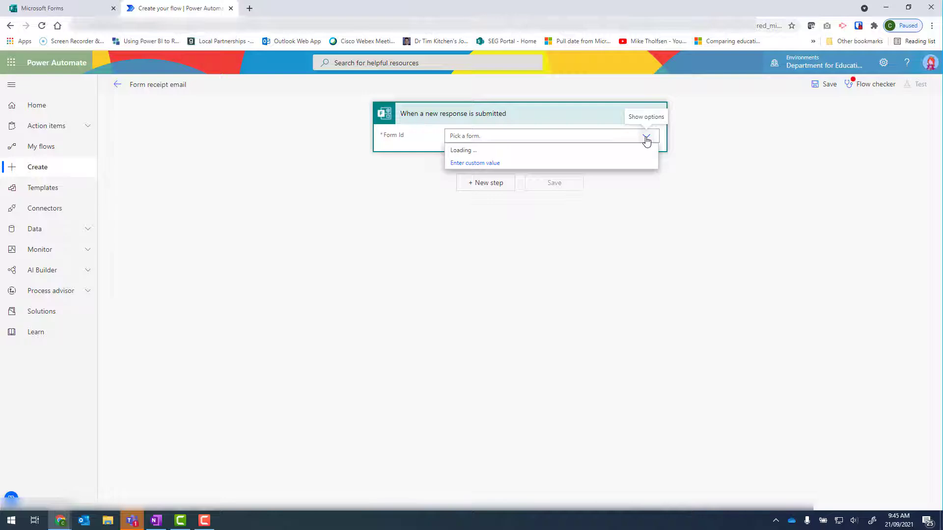
pyautogui.scroll(-5, 618, 237)
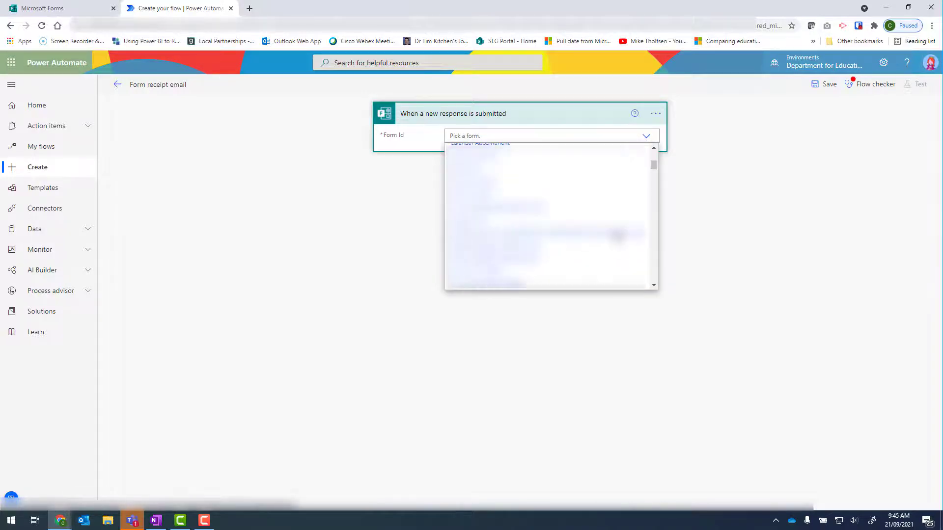
pyautogui.scroll(-3, 618, 236)
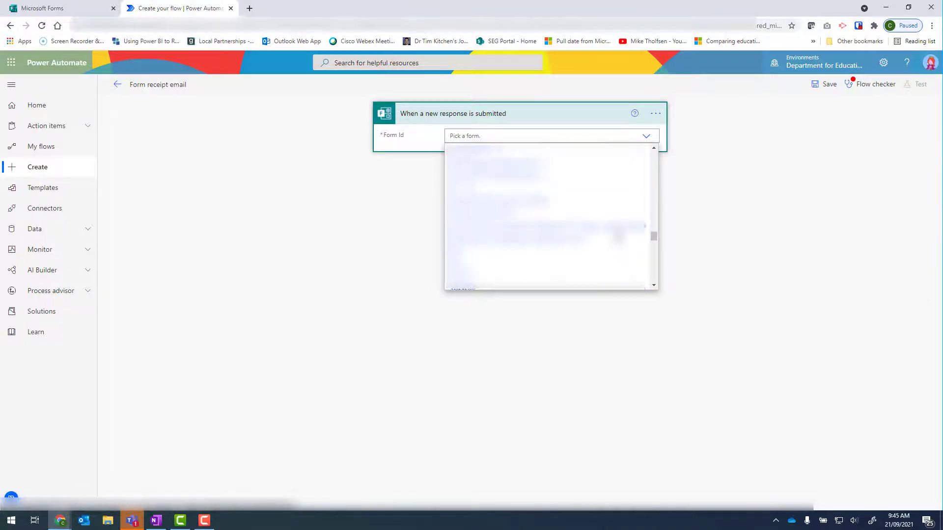
pyautogui.click(711, 229)
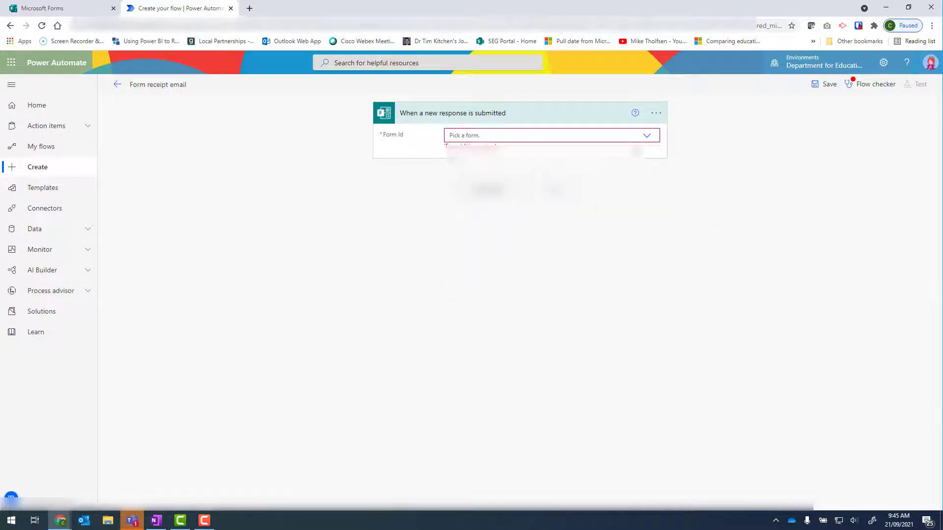
pyautogui.click(647, 136)
pyautogui.moveTo(653, 158); pyautogui.dragTo(652, 302)
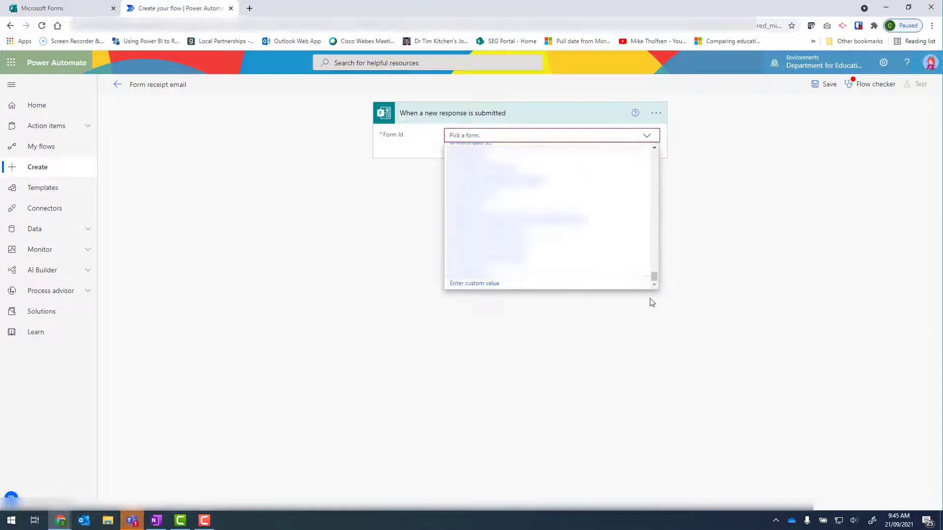
pyautogui.click(459, 285)
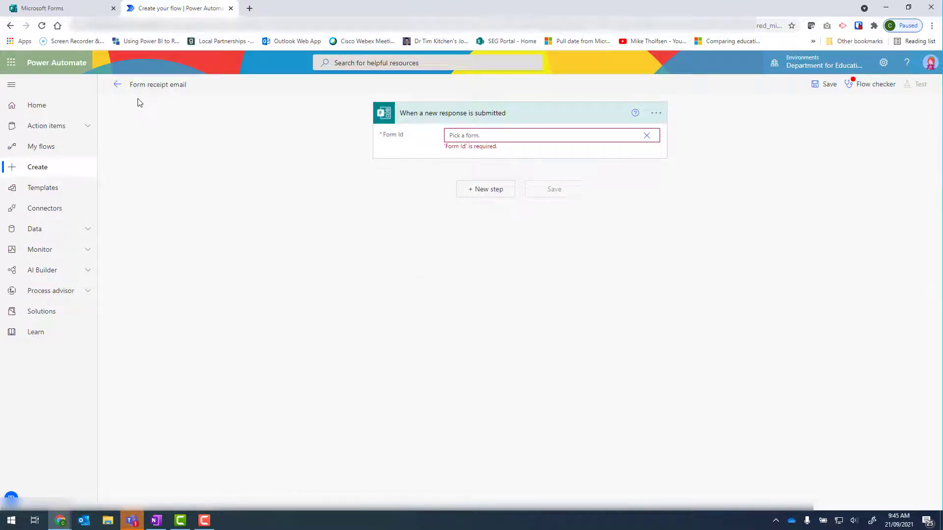
# Step: Switch to the Forms tab and open the Parent survey form
pyautogui.click(75, 9)
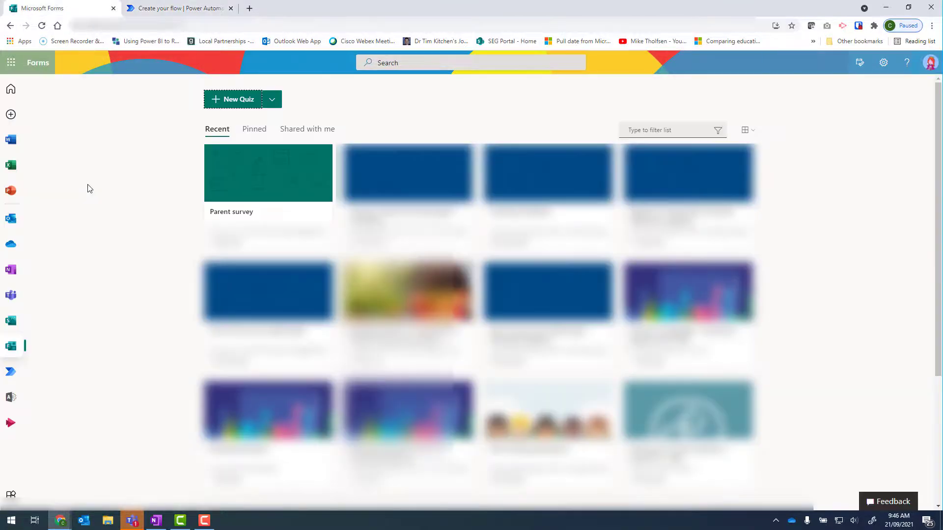
pyautogui.click(251, 216)
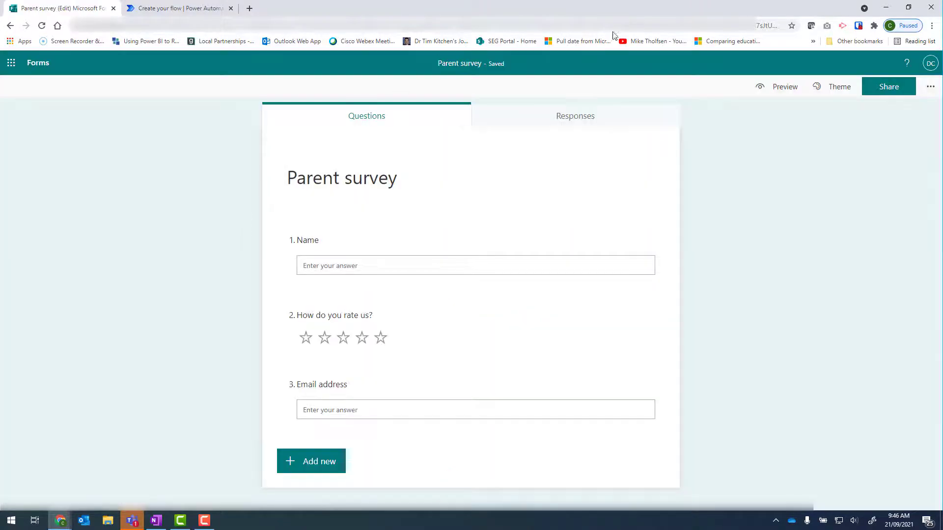
# Step: Copy the form's ID portion from the Parent survey's web address
pyautogui.click(582, 25)
pyautogui.click(582, 26)
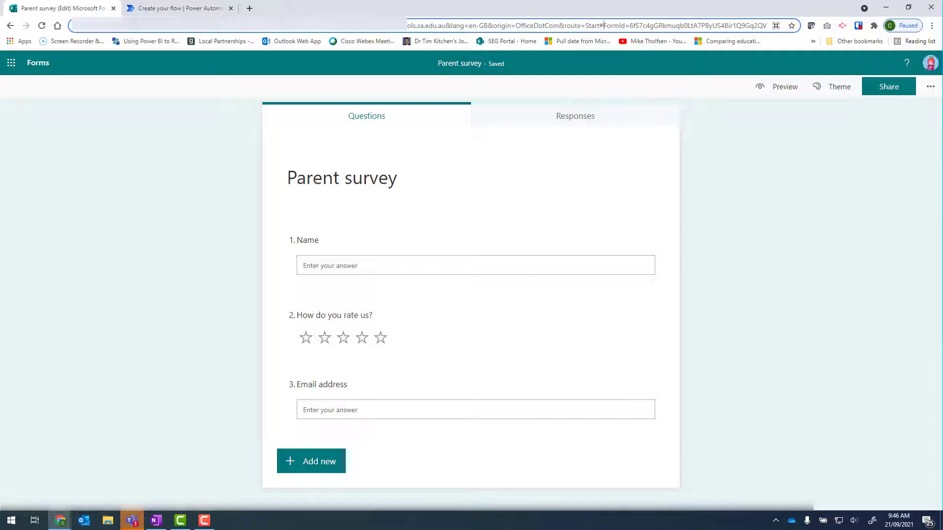
pyautogui.hotkey('shift', 'Right')
pyautogui.hotkey('shift', 'Right')
pyautogui.hotkey('shift', 'Right')
pyautogui.hotkey('shift', 'Right')
pyautogui.hotkey('shift', 'Right')
pyautogui.hotkey('shift', 'Right')
pyautogui.hotkey('shift', 'Right')
pyautogui.hotkey('shift', 'Right')
pyautogui.hotkey('shift', 'Right')
pyautogui.hotkey('shift', 'Right')
pyautogui.hotkey('shift', 'Right')
pyautogui.hotkey('shift', 'Right')
pyautogui.hotkey('shift', 'Right')
pyautogui.hotkey('shift', 'Right')
pyautogui.hotkey('shift', 'Right')
pyautogui.hotkey('shift', 'Right')
pyautogui.hotkey('shift', 'Right')
pyautogui.hotkey('shift', 'Right')
pyautogui.hotkey('shift', 'Right')
pyautogui.hotkey('shift', 'Right')
pyautogui.hotkey('shift', 'Right')
pyautogui.hotkey('shift', 'Right')
pyautogui.hotkey('shift', 'Right')
pyautogui.hotkey('shift', 'Right')
pyautogui.hotkey('shift', 'Right')
pyautogui.hotkey('shift', 'Right')
pyautogui.hotkey('shift', 'Right')
pyautogui.hotkey('shift', 'Right')
pyautogui.hotkey('shift', 'Right')
pyautogui.hotkey('shift', 'Right')
pyautogui.hotkey('shift', 'Right')
pyautogui.hotkey('shift', 'Right')
pyautogui.hotkey('shift', 'Right')
pyautogui.hotkey('shift', 'Right')
pyautogui.hotkey('shift', 'Right')
pyautogui.hotkey('shift', 'Right')
pyautogui.hotkey('shift', 'Right')
pyautogui.hotkey('shift', 'Right')
pyautogui.hotkey('shift', 'Right')
pyautogui.hotkey('shift', 'Right')
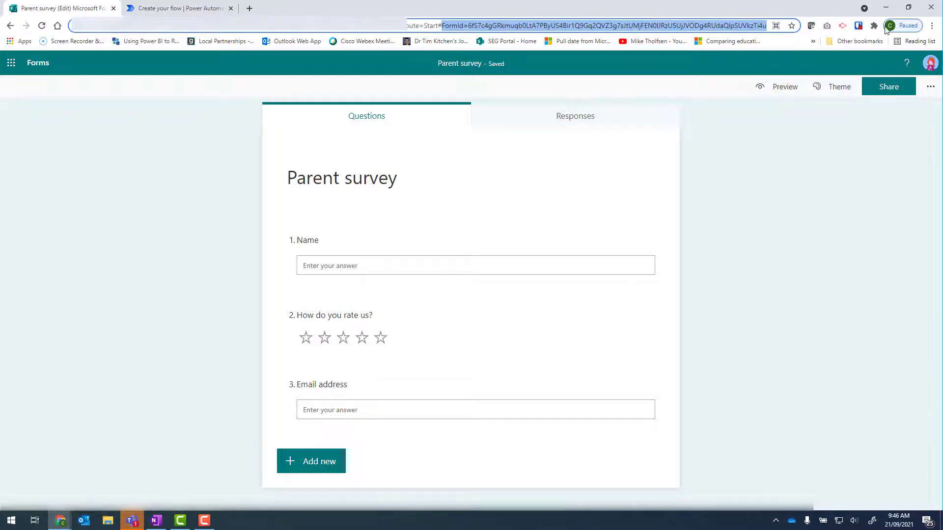
pyautogui.rightClick(683, 25)
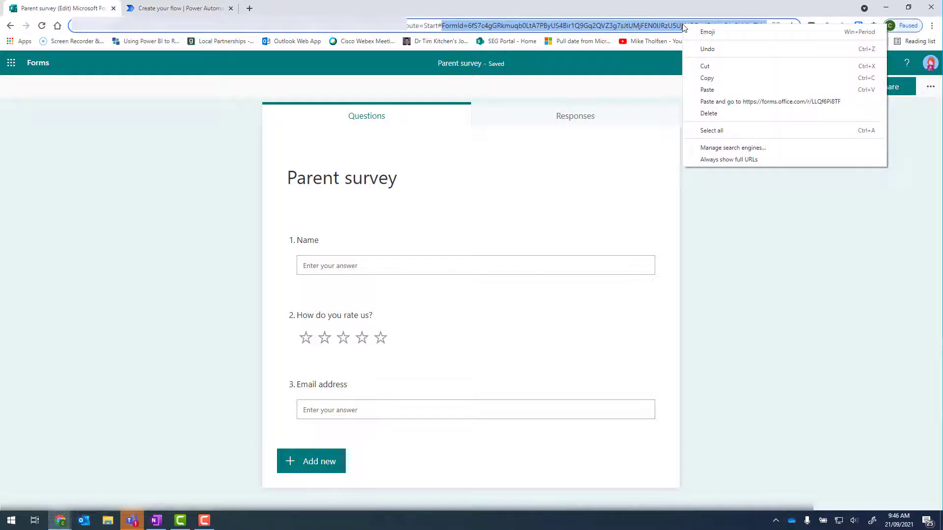
pyautogui.click(710, 78)
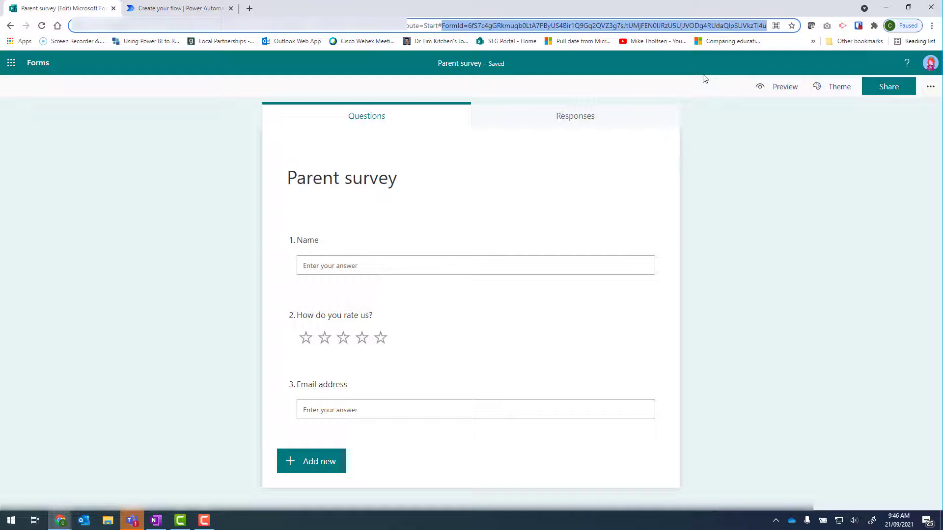
# Step: Paste the copied ID into the trigger's Form Id field and remove the 'FormId=' prefix
pyautogui.click(154, 11)
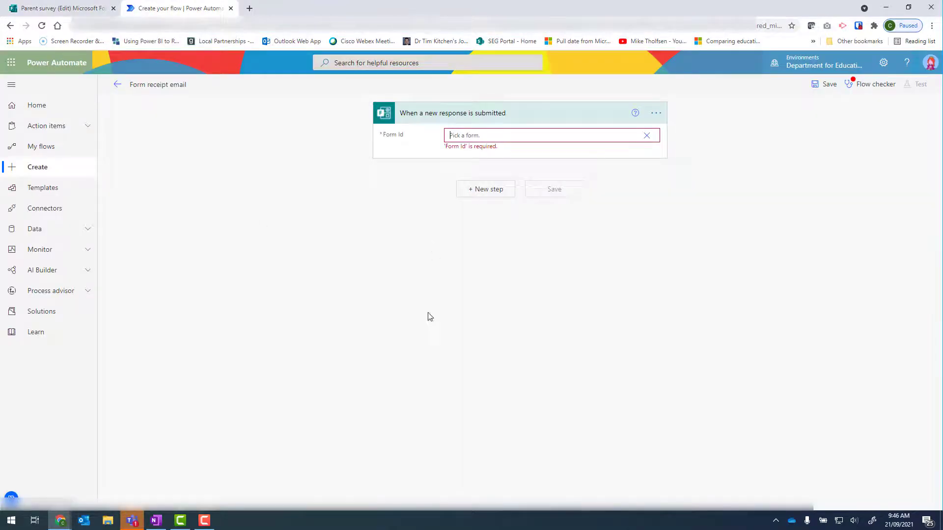
pyautogui.hotkey('ctrl', 'v')
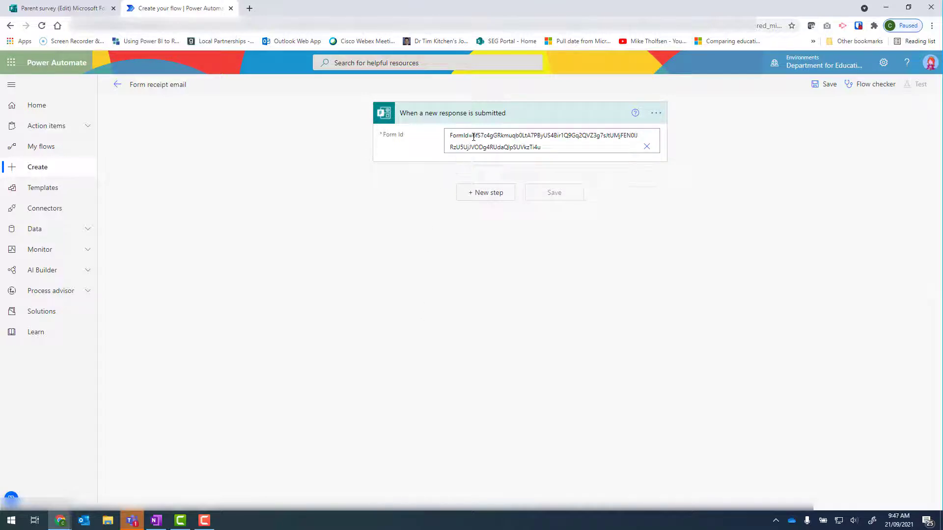
pyautogui.moveTo(473, 137); pyautogui.dragTo(438, 140)
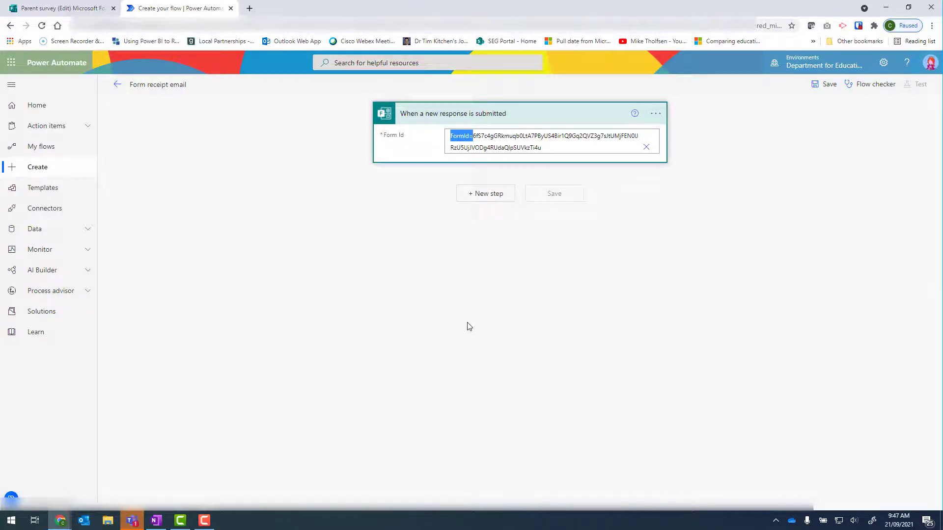
pyautogui.press('Delete')
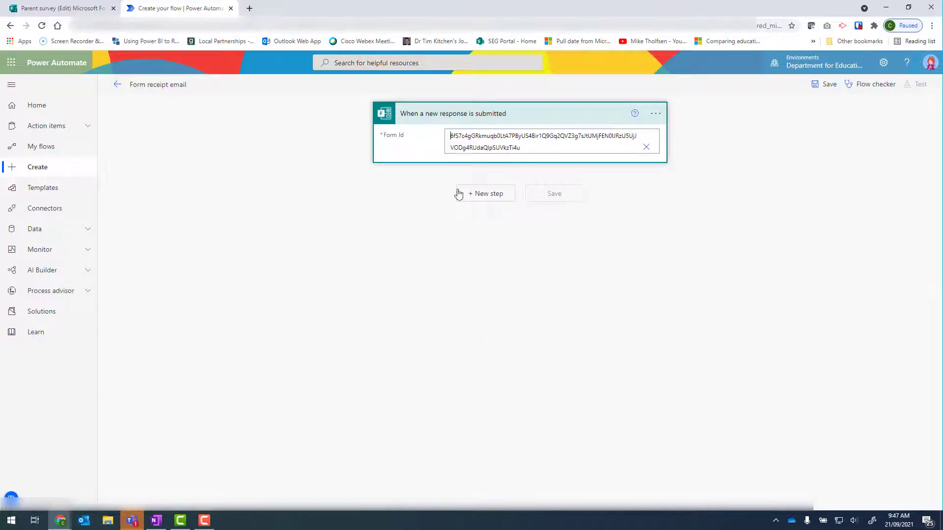
# Step: Add a new Microsoft Forms 'Get response details' action after the trigger
pyautogui.click(497, 198)
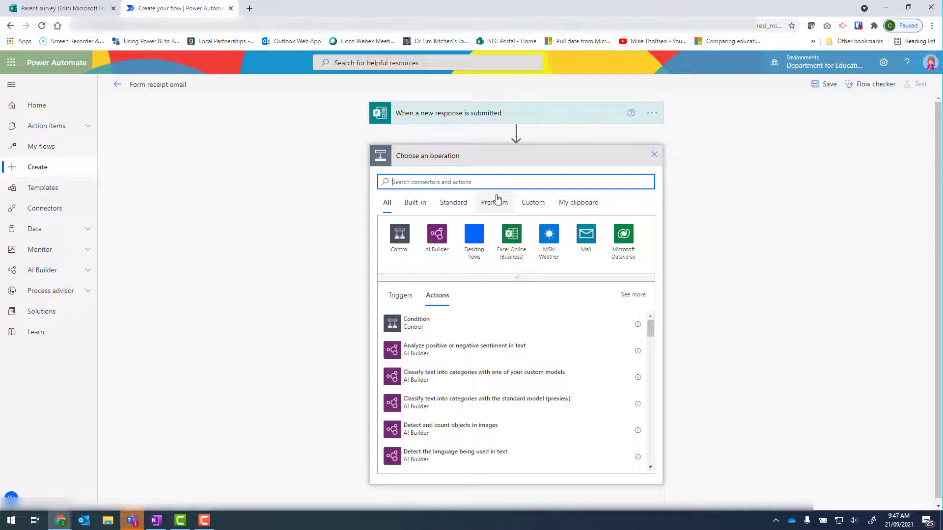
pyautogui.write('form responses')
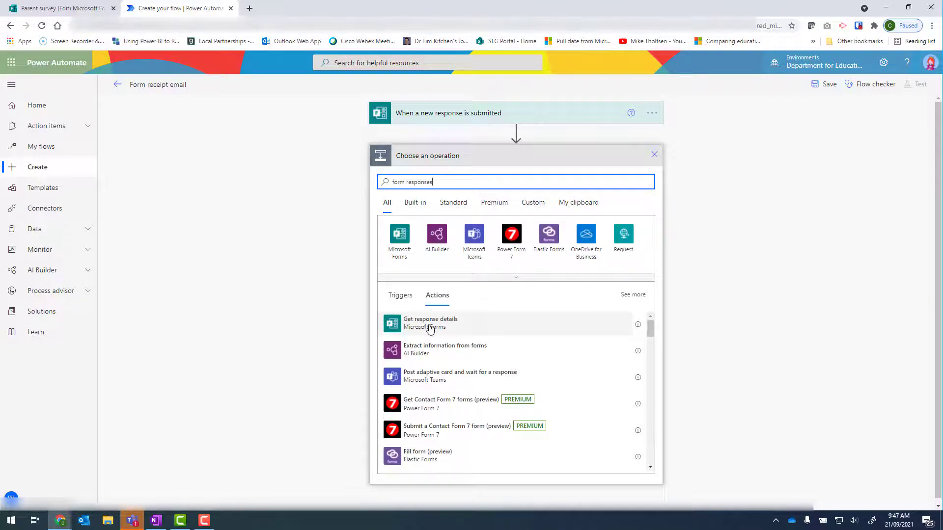
pyautogui.click(431, 324)
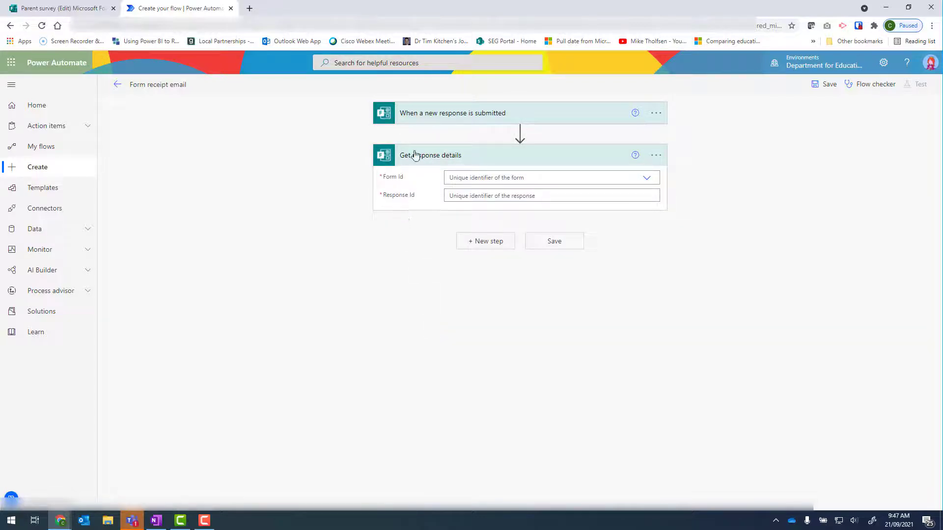
# Step: Enter the pasted form ID as a custom Form Id value for Get response details, removing the 'FormId=' prefix
pyautogui.click(647, 179)
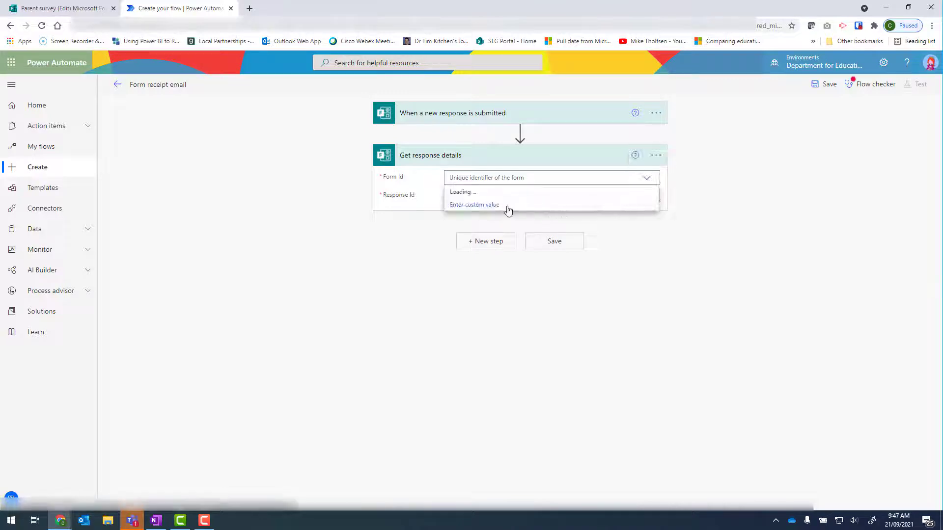
pyautogui.click(488, 205)
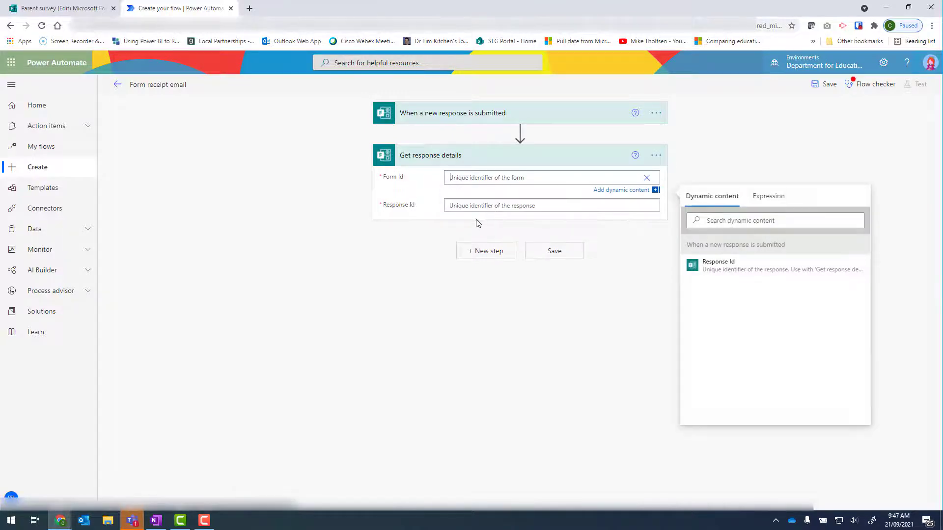
pyautogui.hotkey('ctrl', 'v')
pyautogui.doubleClick(462, 177)
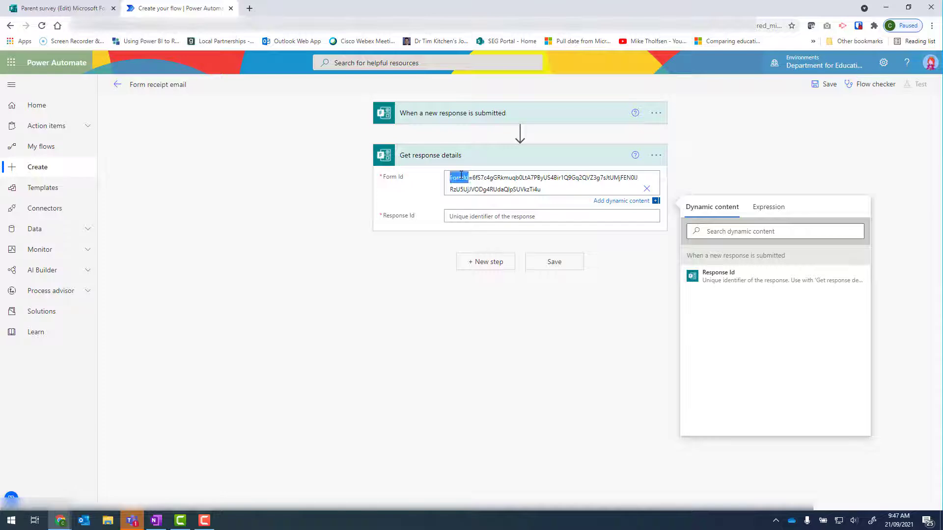
pyautogui.hotkey('shift', 'Right')
pyautogui.press('BackSpace')
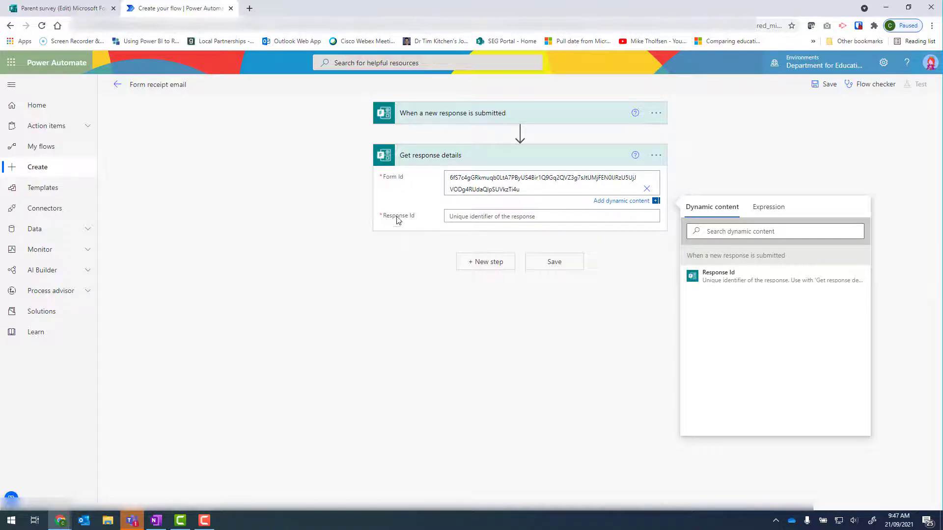
# Step: Set the action's Response Id to the trigger's Response Id dynamic content
pyautogui.click(457, 217)
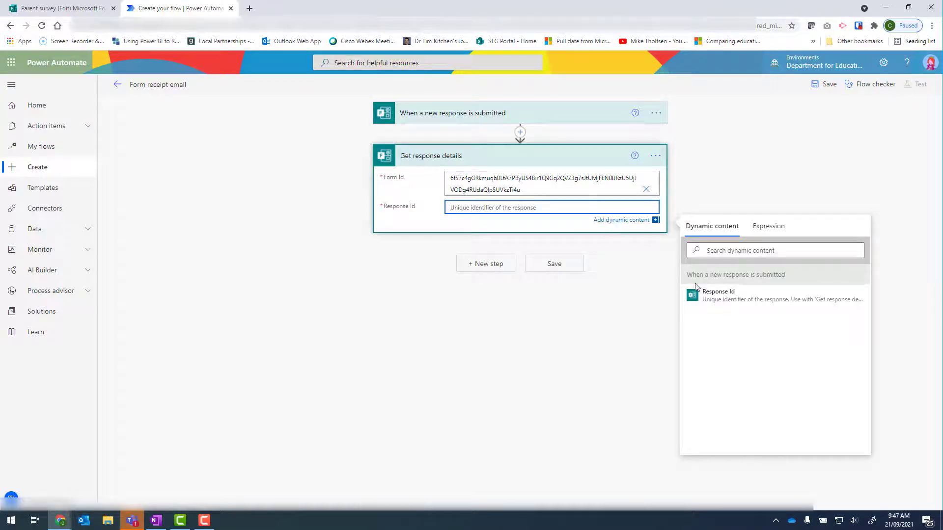
pyautogui.click(723, 300)
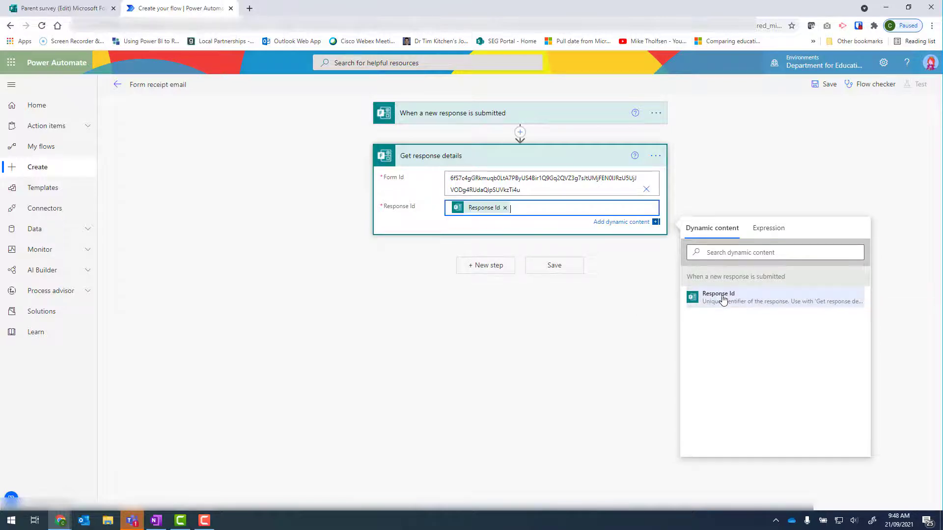
pyautogui.click(400, 316)
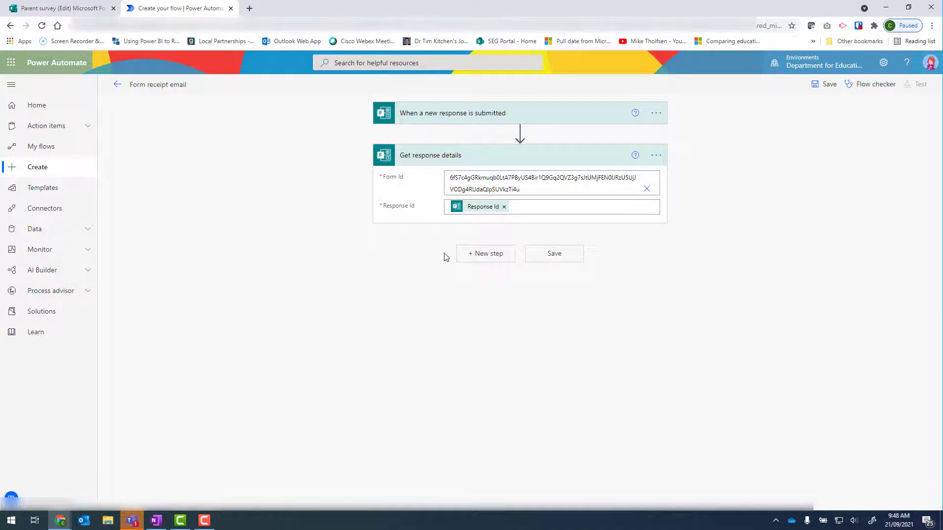
# Step: Add an Office 365 Outlook 'Send an email (V2)' action as the next step
pyautogui.click(480, 259)
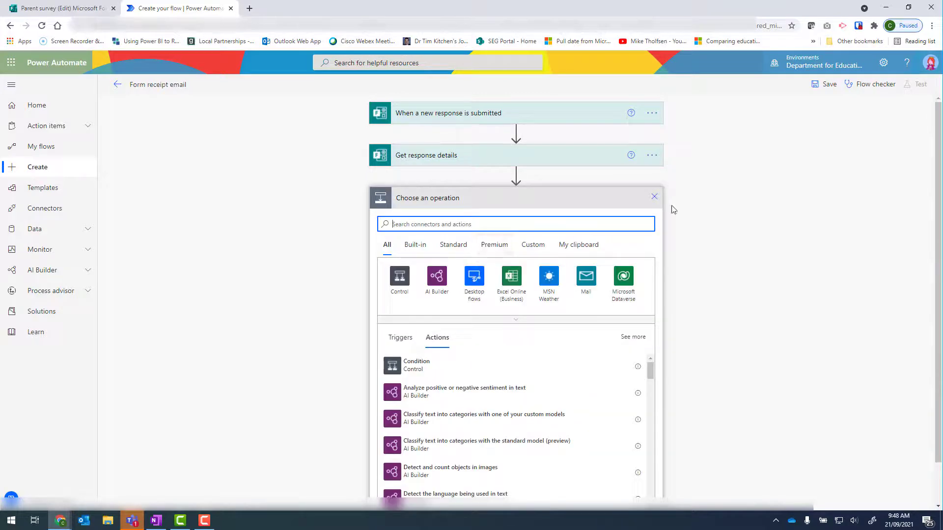
pyautogui.write('email')
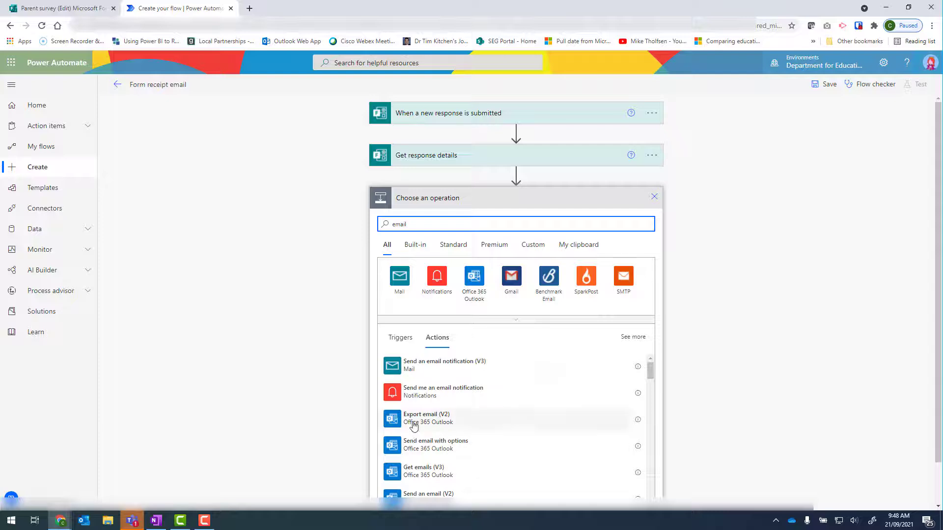
pyautogui.scroll(-1, 439, 455)
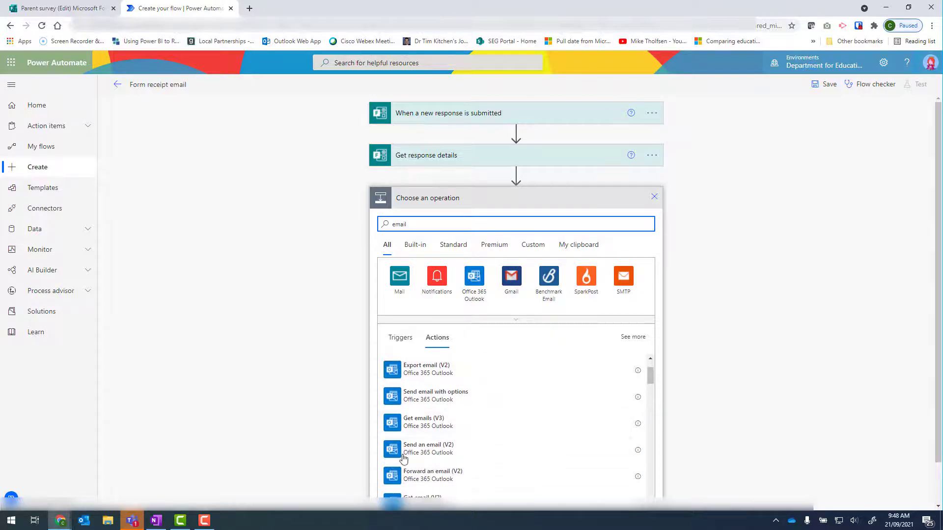
pyautogui.click(439, 455)
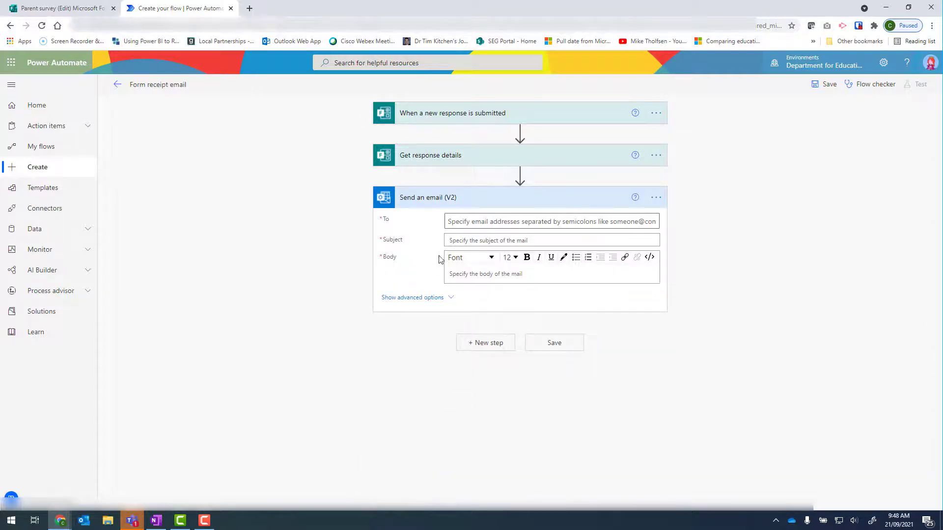
# Step: Address the email to the form's Email address answer and set the subject to 'Thanks for filling in my form'
pyautogui.click(456, 220)
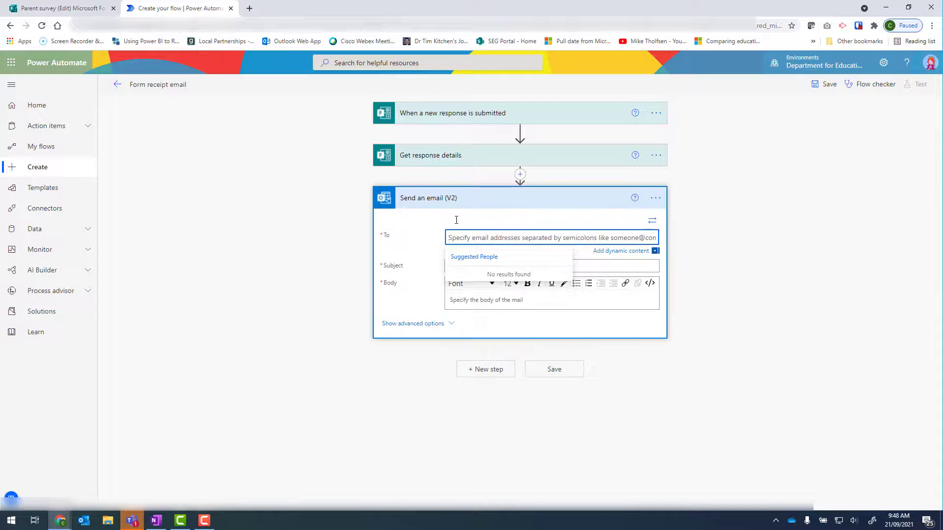
pyautogui.click(613, 252)
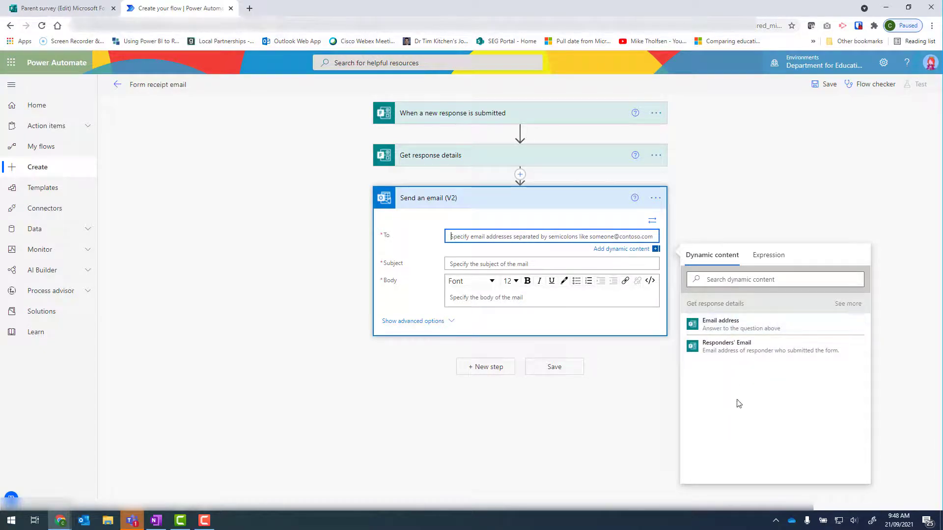
pyautogui.click(853, 308)
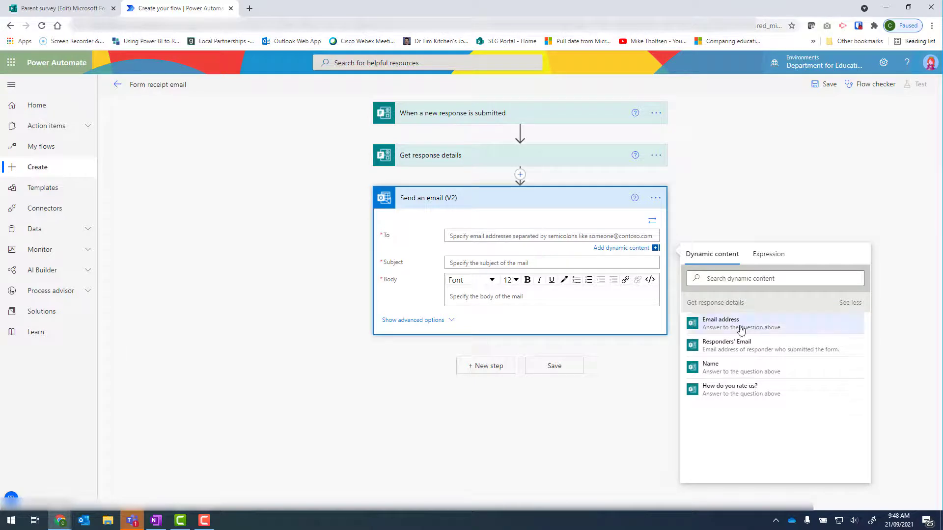
pyautogui.click(547, 237)
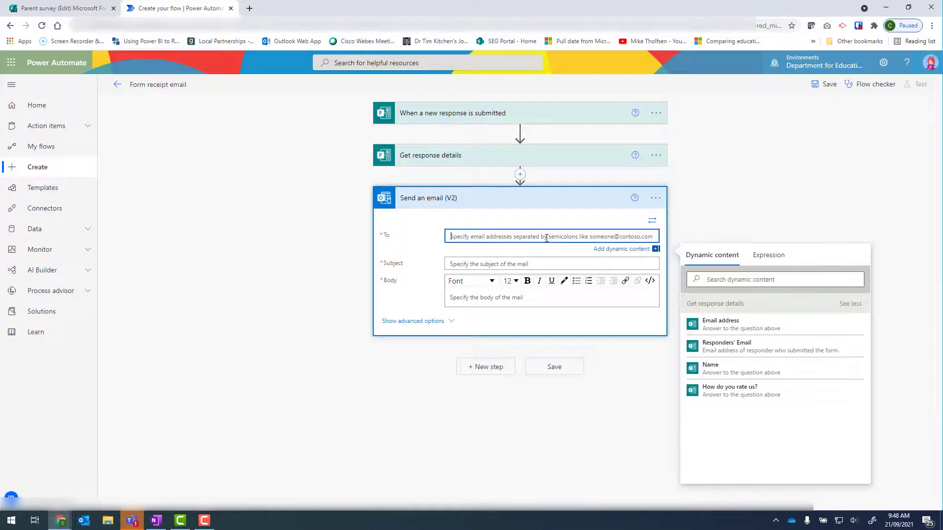
pyautogui.click(734, 325)
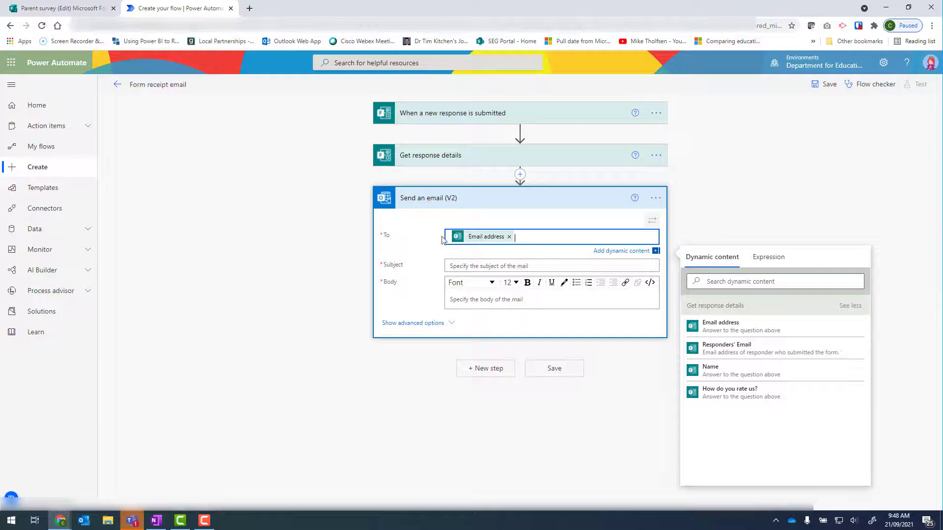
pyautogui.click(484, 267)
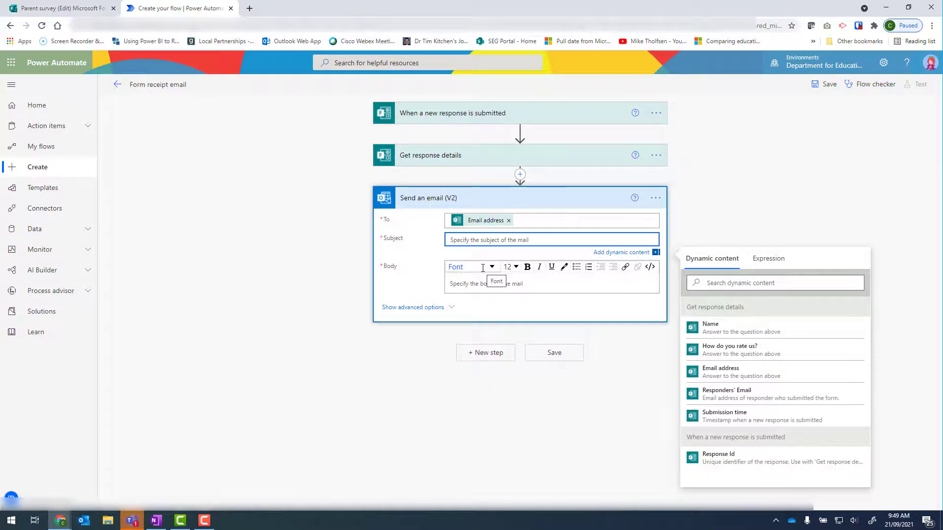
pyautogui.write('Thanks for filling in my form')
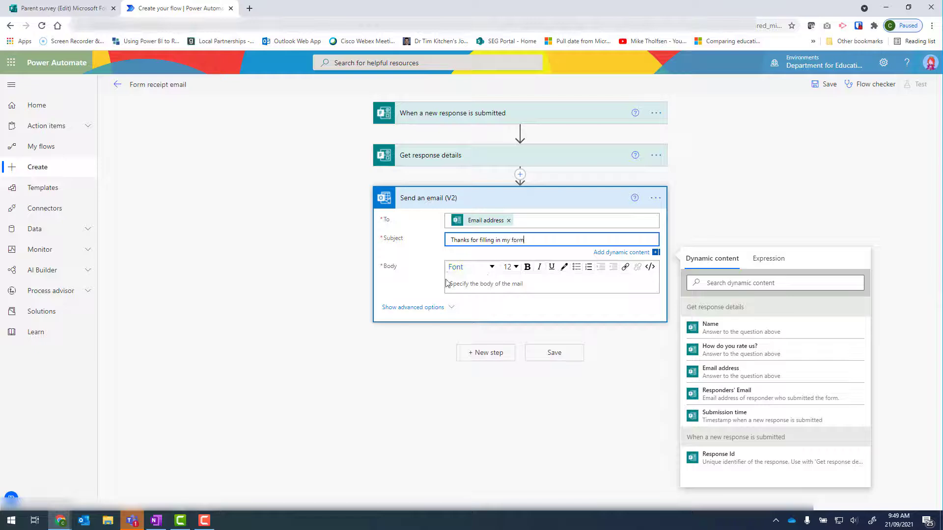
# Step: Write the email body 'This is a receipt for your form.' followed by a line 'Details as follows:'
pyautogui.click(468, 284)
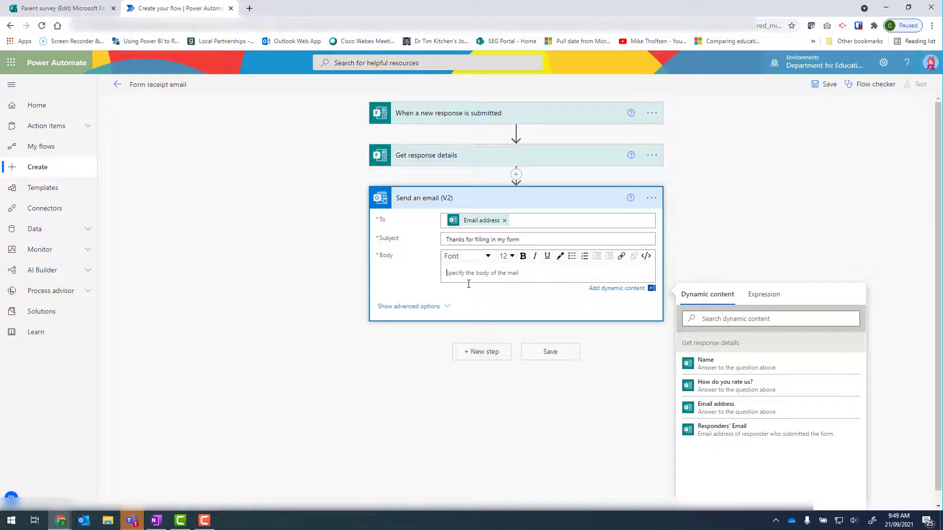
pyautogui.write('This is a receipt for your form.')
pyautogui.press('Return')
pyautogui.write('De')
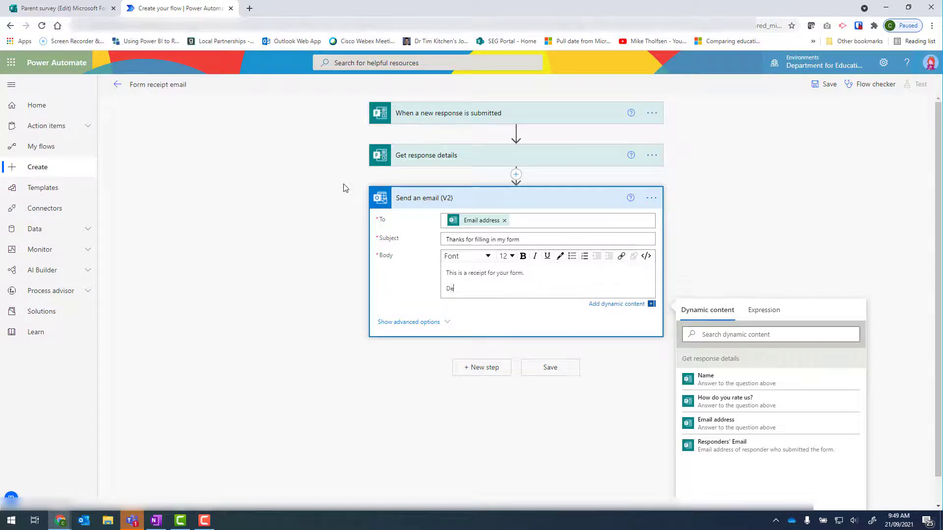
pyautogui.write('tails are fol')
pyautogui.write('ollows:')
pyautogui.hotkey('shift', 'Return')
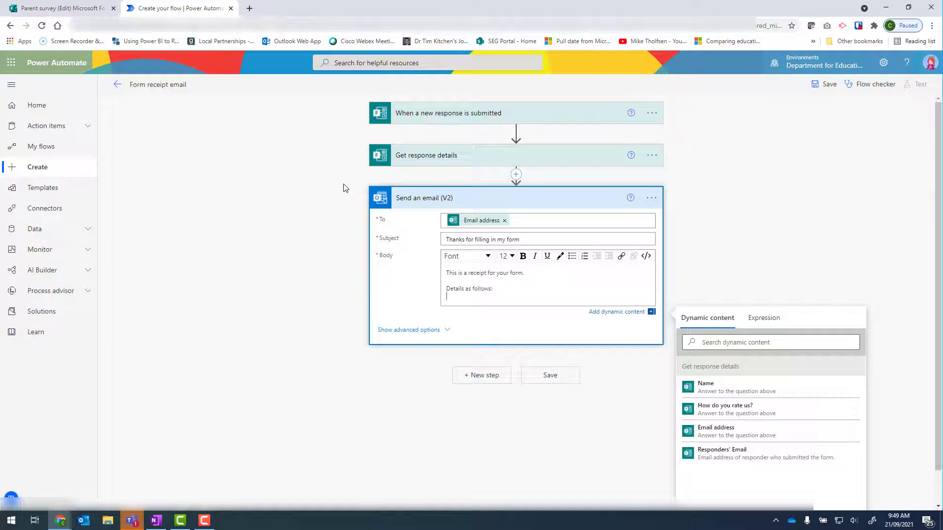
# Step: Add body lines 'Name:', 'How do you rate us?' and 'Email address:', inserting the Name answer after 'Name:'
pyautogui.write('Name:')
pyautogui.press('Return')
pyautogui.write('How ')
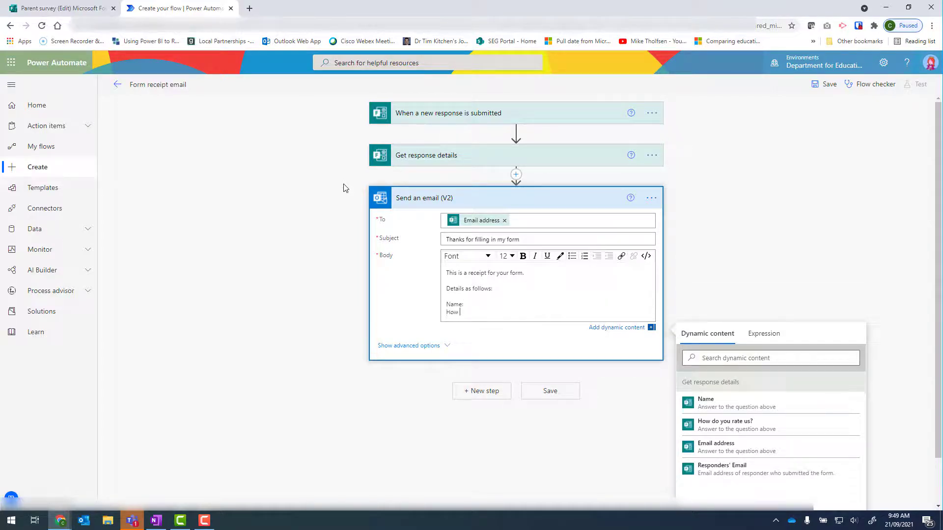
pyautogui.write('do you rate us?')
pyautogui.hotkey('shift', 'Return')
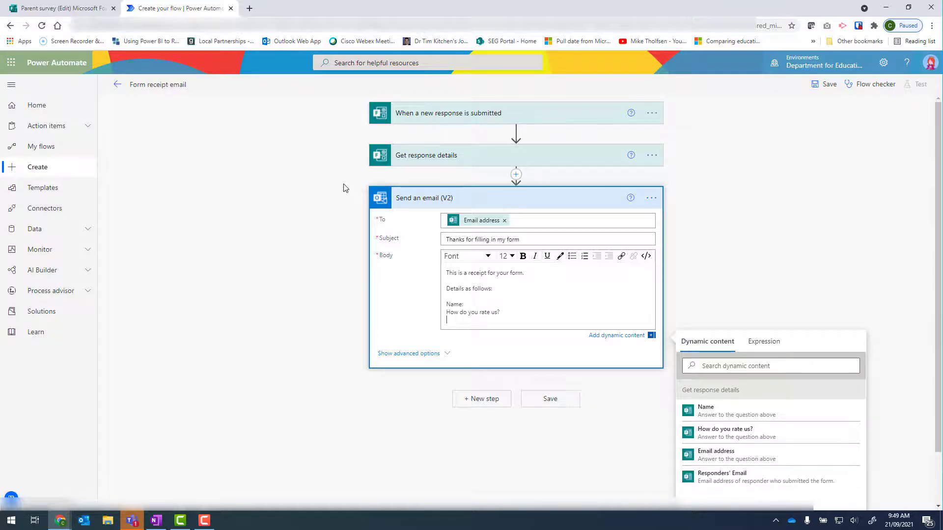
pyautogui.write('Email address:')
pyautogui.click(477, 305)
pyautogui.click(705, 411)
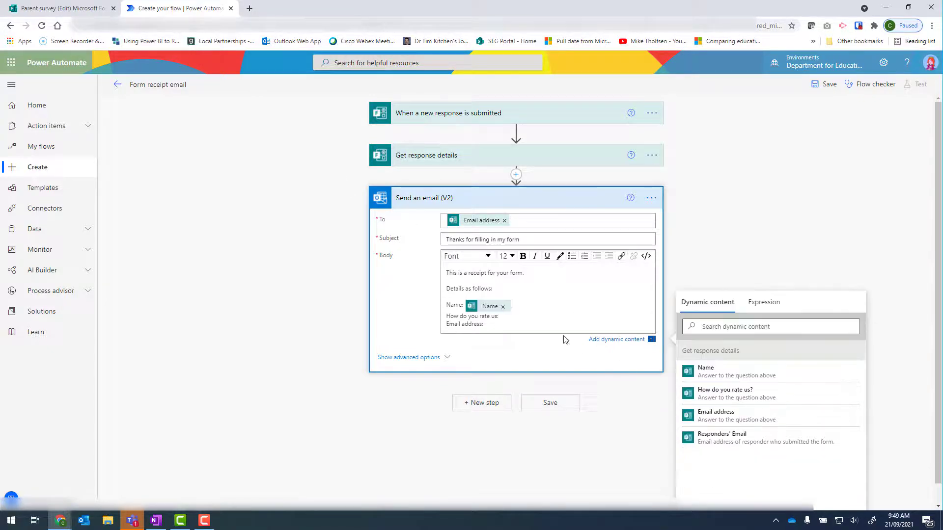
# Step: Insert the 'How do you rate us?' answer and the Email address answer after their matching body labels
pyautogui.click(511, 316)
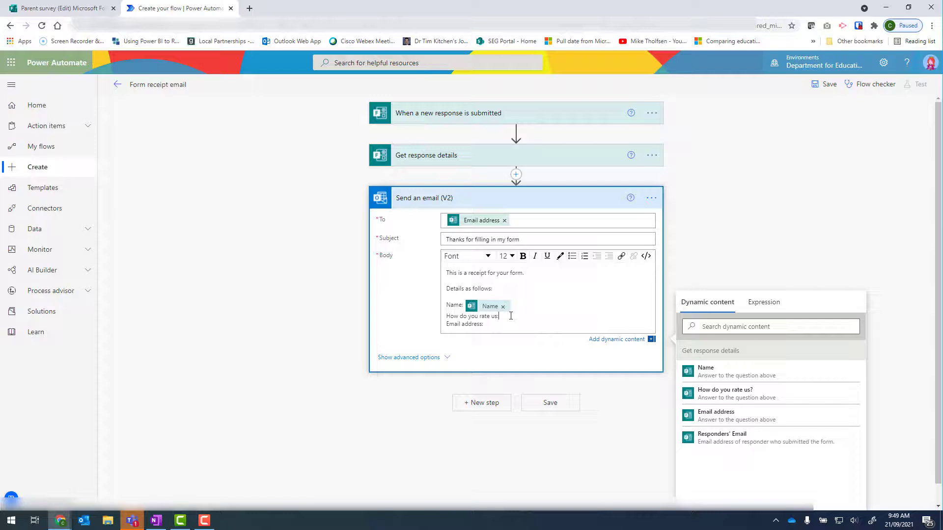
pyautogui.click(747, 392)
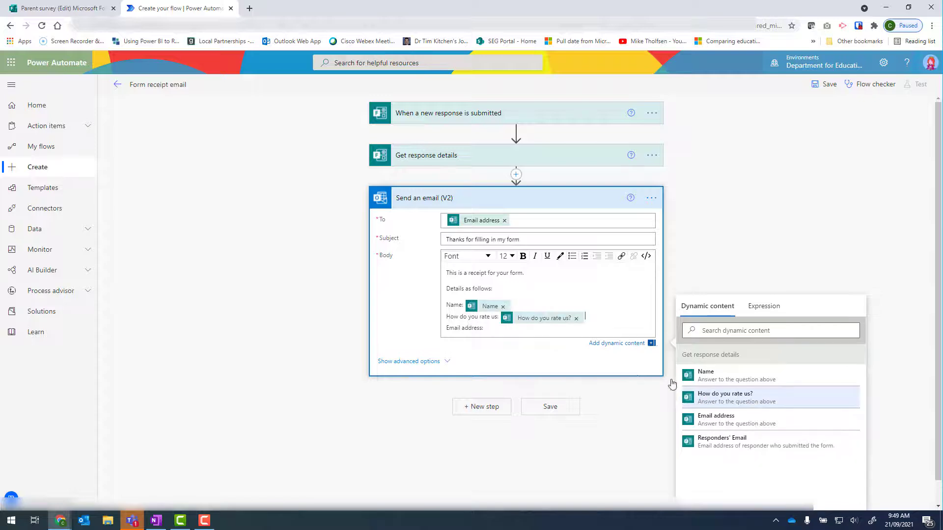
pyautogui.click(716, 415)
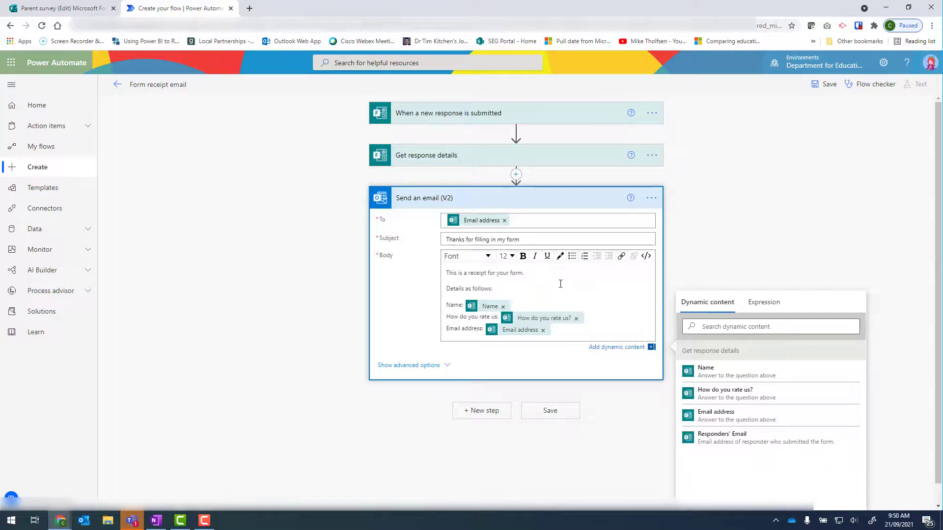
# Step: Show the email's advanced options and set its Importance to Normal
pyautogui.click(395, 368)
pyautogui.scroll(-1, 349, 363)
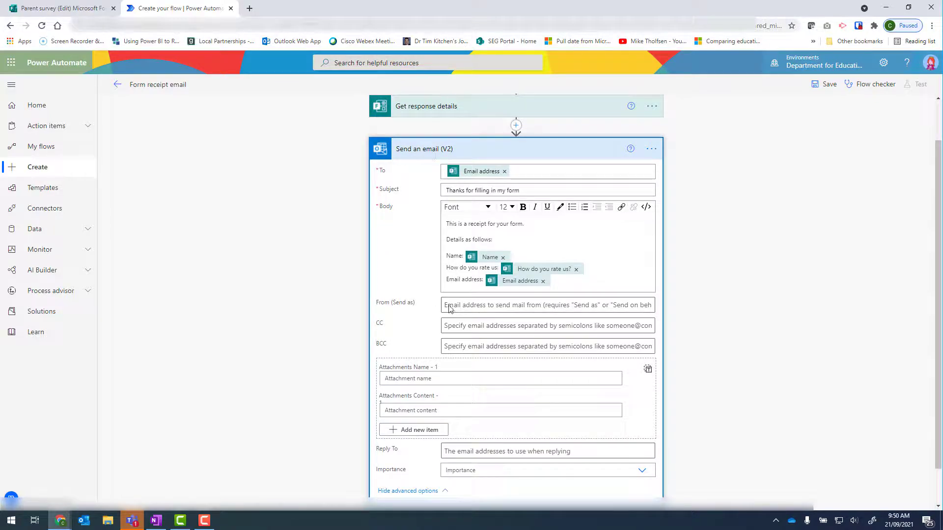
pyautogui.moveTo(499, 288)
pyautogui.scroll(-1, 762, 381)
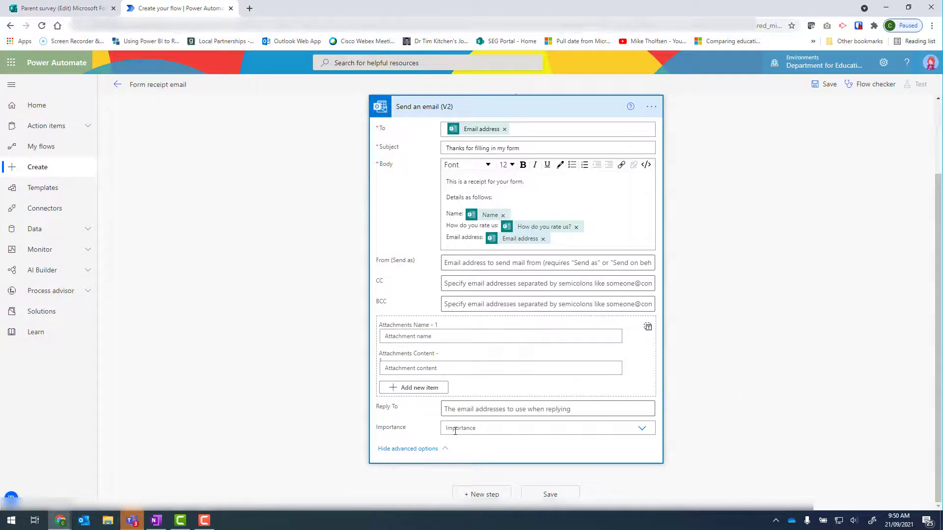
pyautogui.click(641, 428)
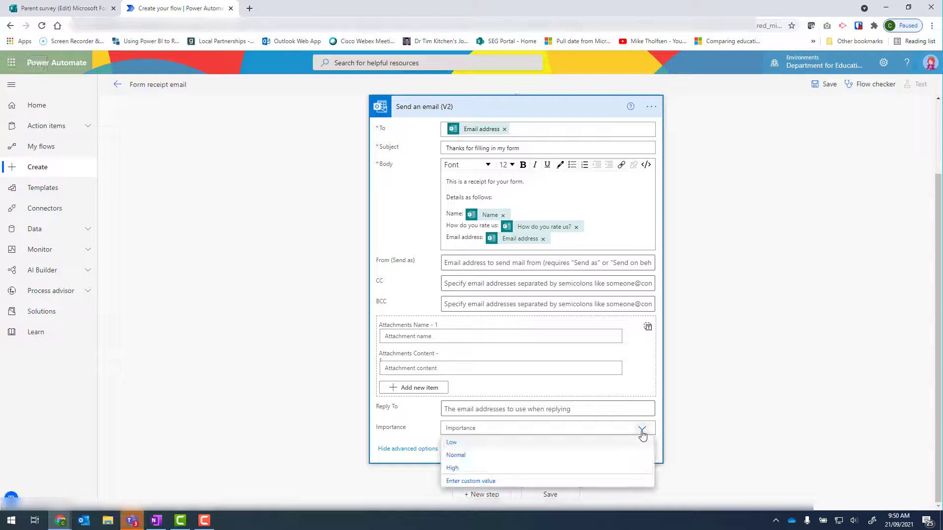
pyautogui.click(489, 457)
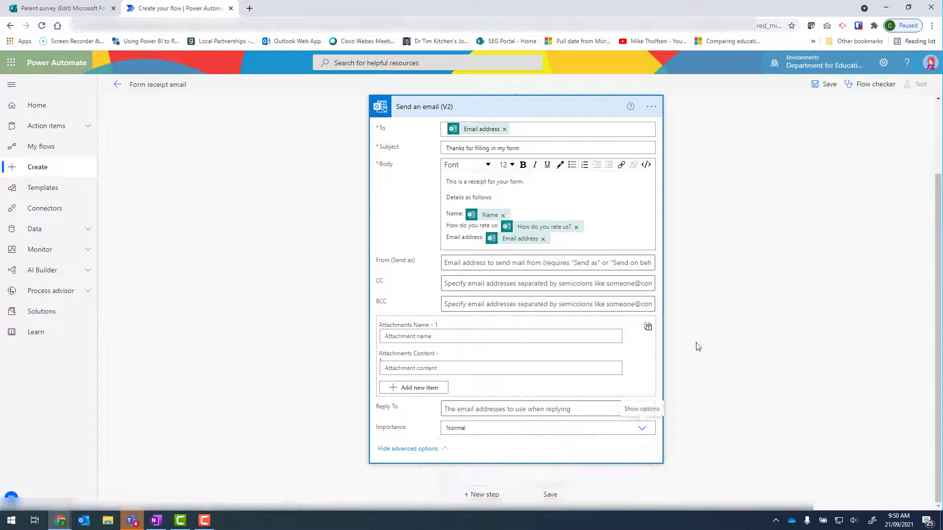
# Step: Save the flow
pyautogui.scroll(1, 732, 336)
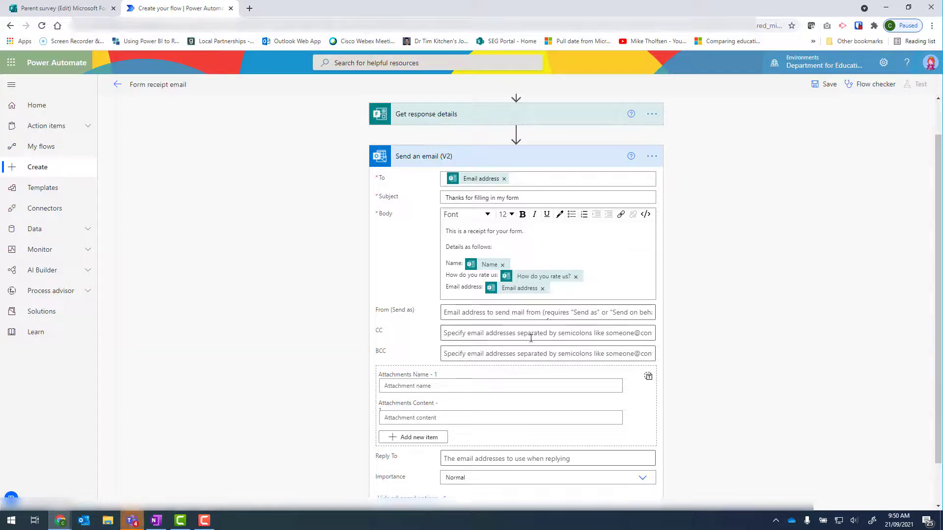
pyautogui.scroll(1, 756, 389)
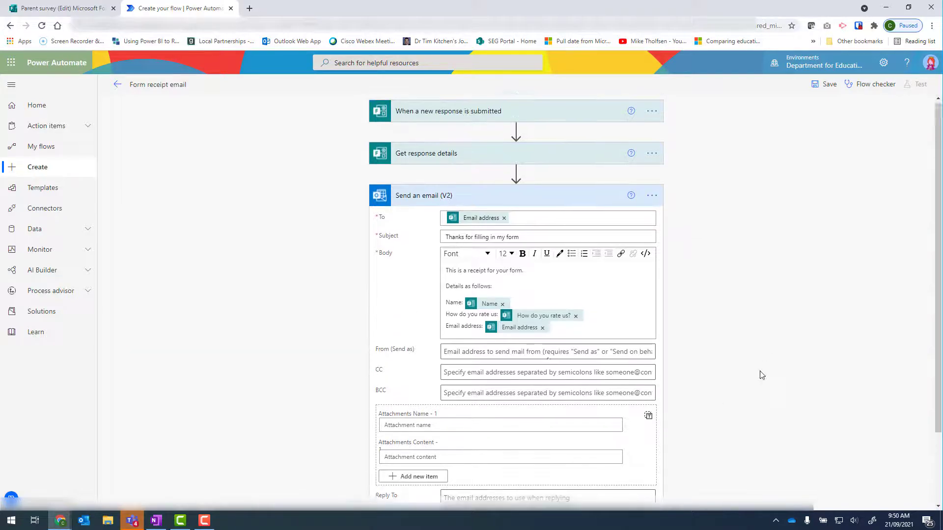
pyautogui.click(829, 86)
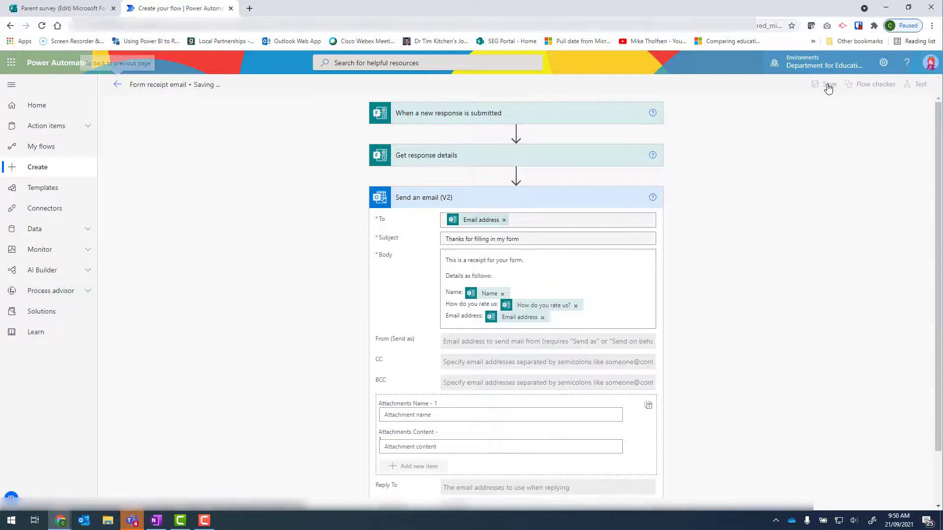
# Step: Preview the Parent survey form and submit a test response with a name, a 5-star rating and an email address
pyautogui.click(70, 8)
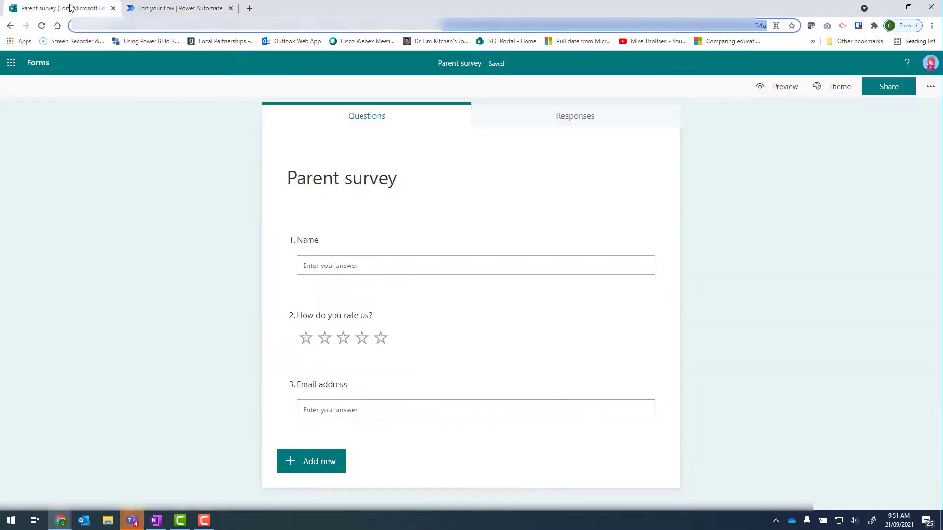
pyautogui.click(785, 87)
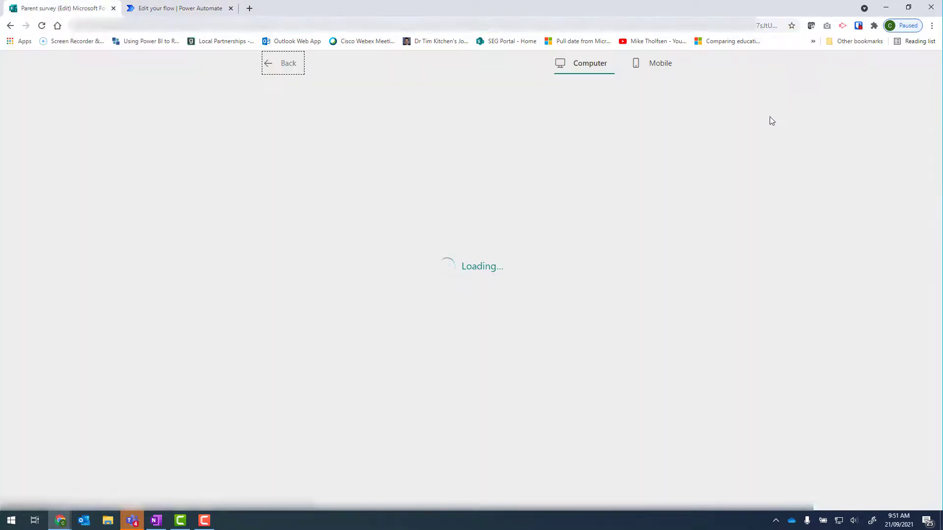
pyautogui.write('Cindy')
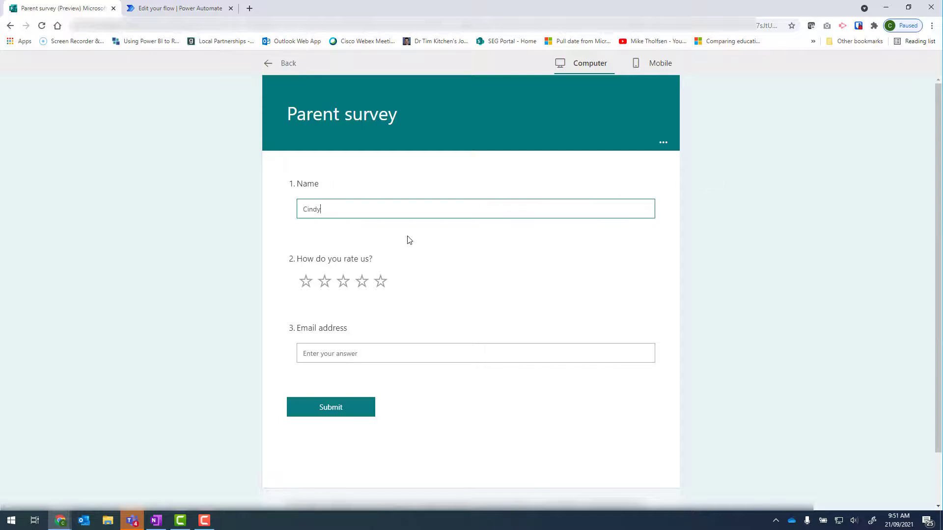
pyautogui.click(380, 280)
pyautogui.click(388, 354)
pyautogui.write('[blurred]')
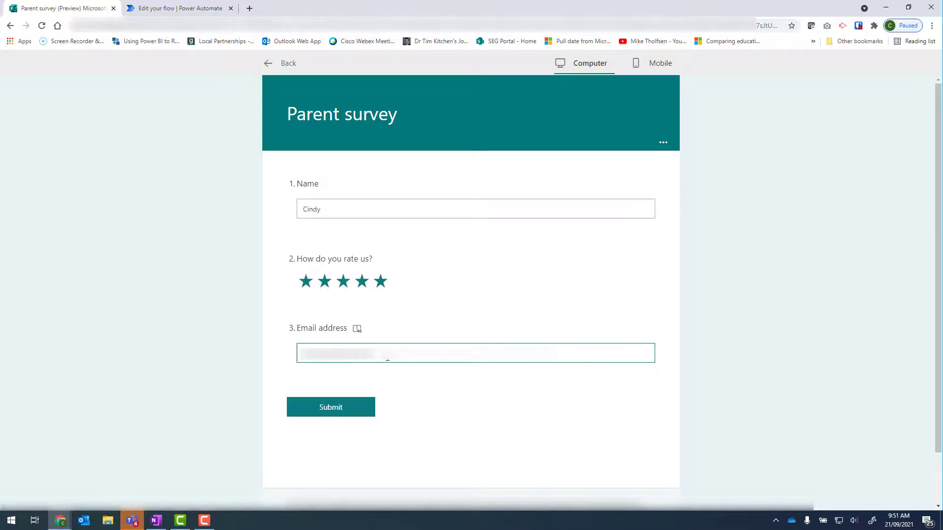
pyautogui.click(358, 407)
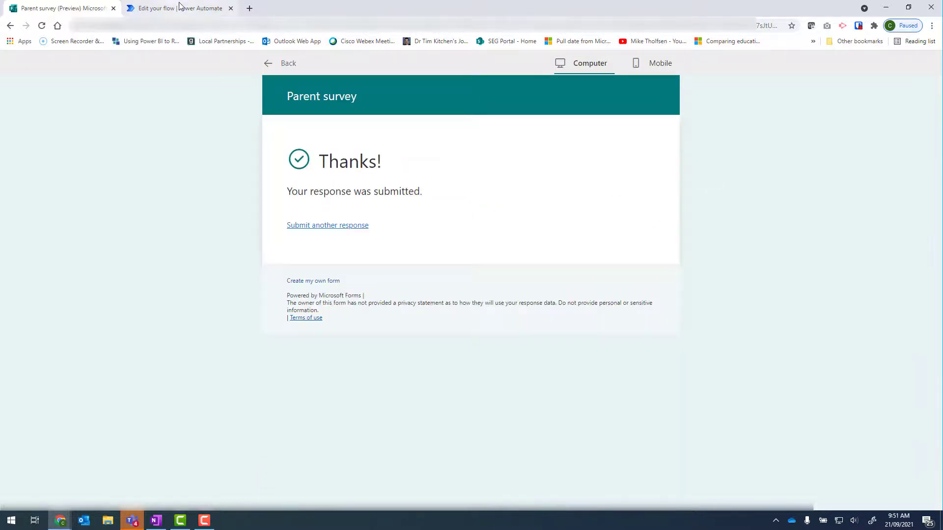
# Step: Open the latest run from the flow's run history and inspect the Send an email (V2) step
pyautogui.click(179, 7)
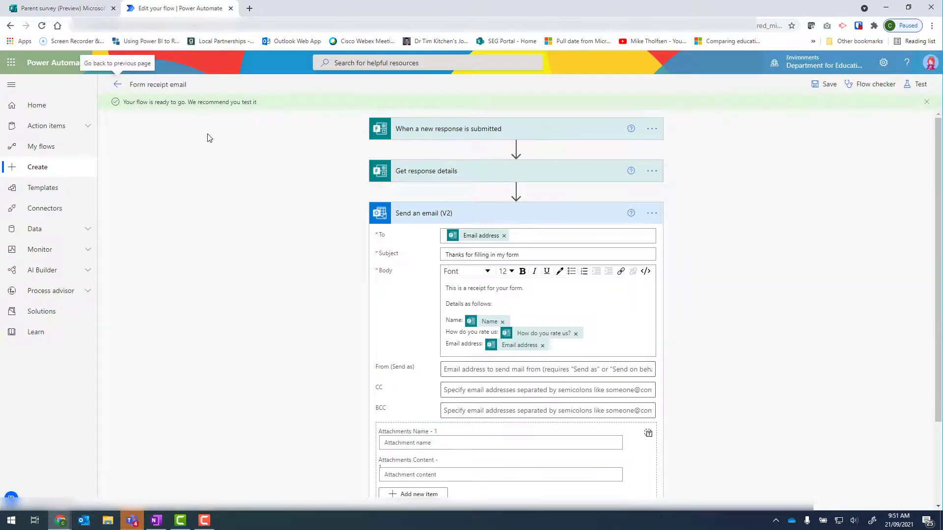
pyautogui.click(118, 86)
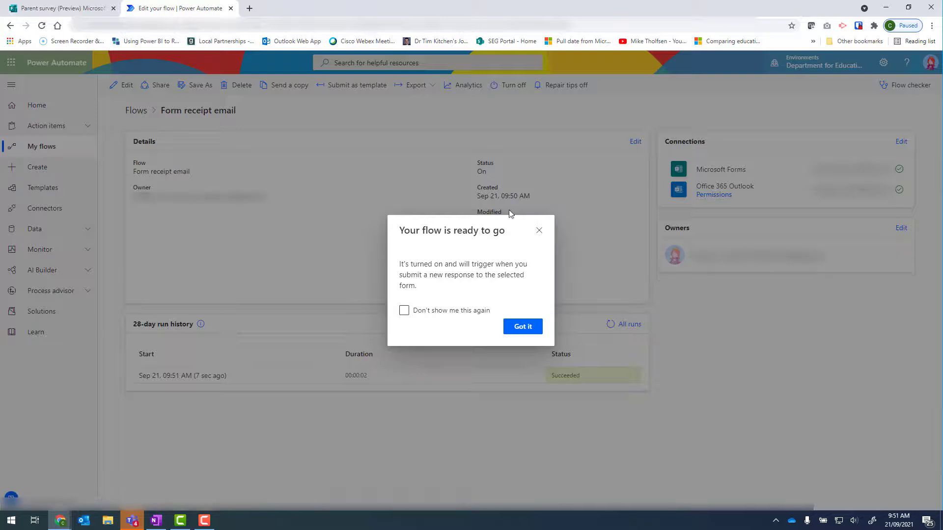
pyautogui.click(538, 232)
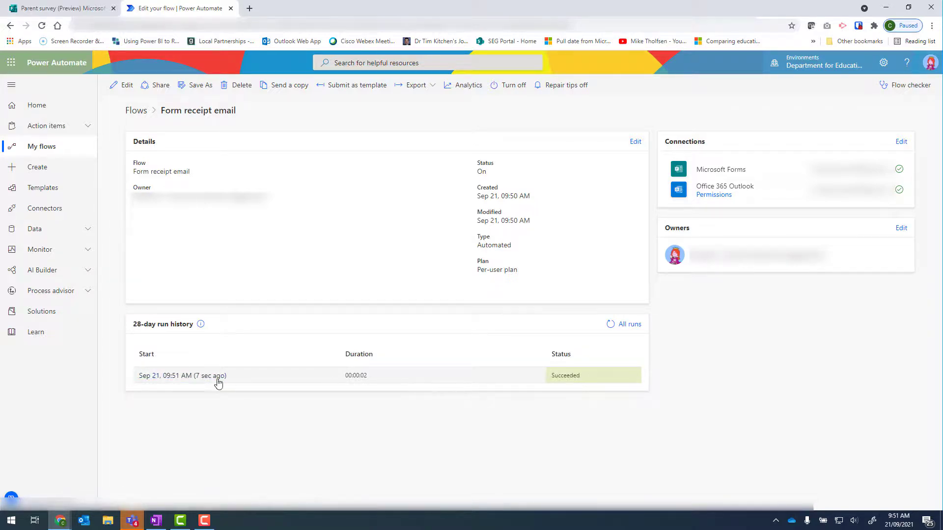
pyautogui.click(177, 376)
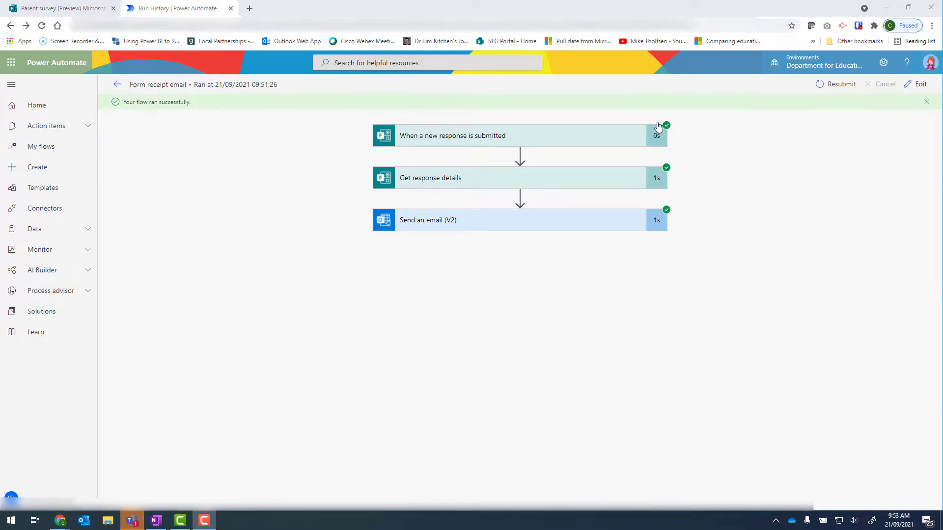
pyautogui.click(432, 226)
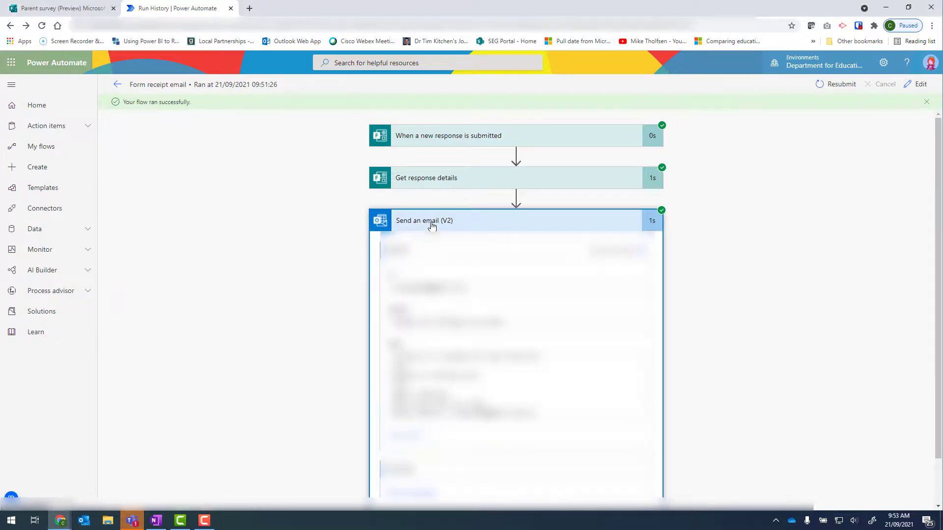
pyautogui.scroll(-1, 342, 304)
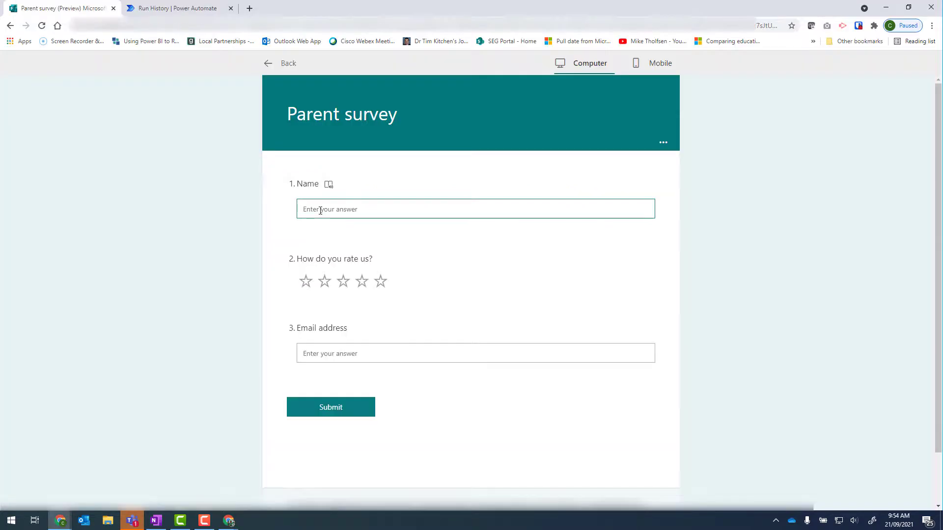
# Step: Submit a second test response with a name, a 1-star rating and 'no email' as the email address
pyautogui.write('Bob')
pyautogui.click(307, 283)
pyautogui.click(432, 355)
pyautogui.write('no email')
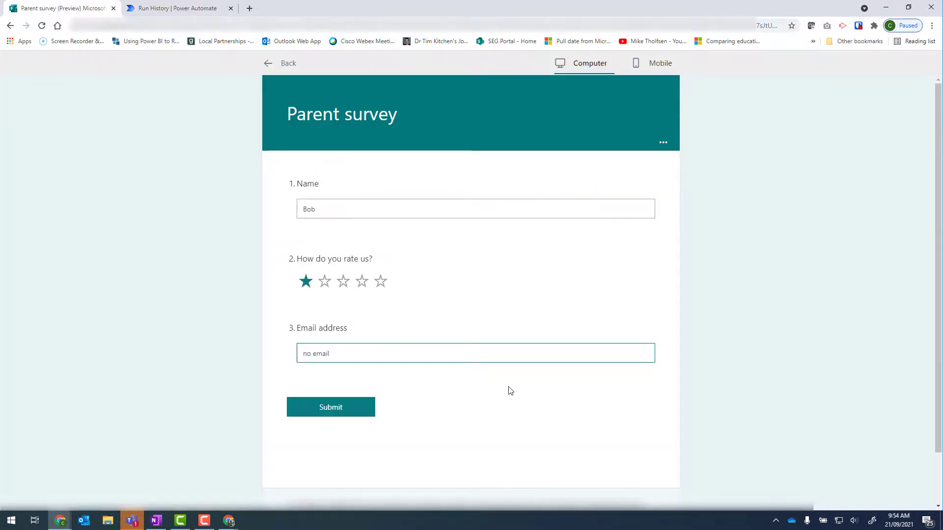
pyautogui.click(332, 411)
# Step: Open the newest run in the flow's run history and review its error details
pyautogui.click(172, 8)
pyautogui.click(117, 82)
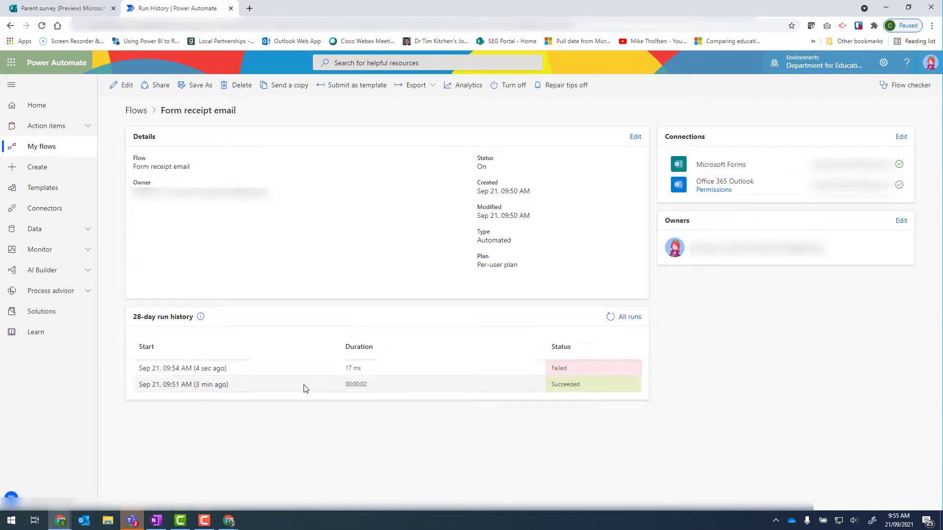
pyautogui.click(198, 370)
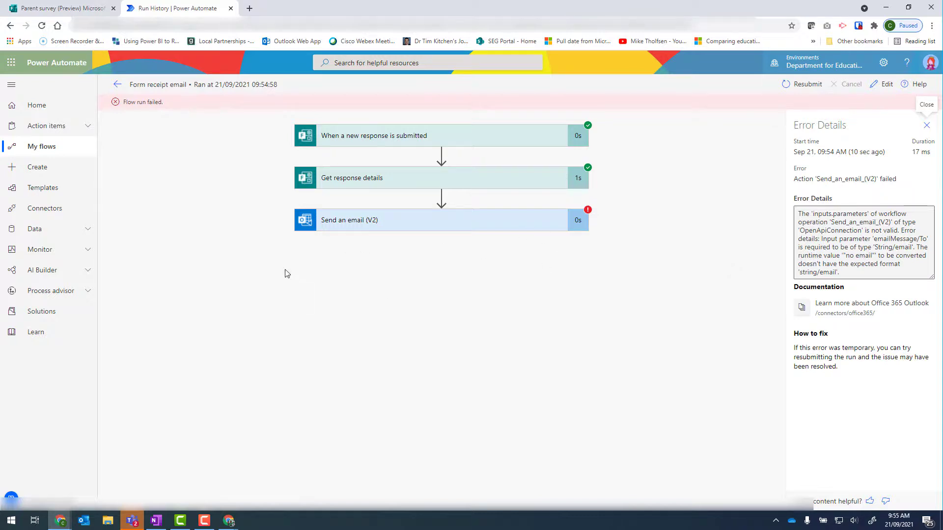
pyautogui.click(117, 87)
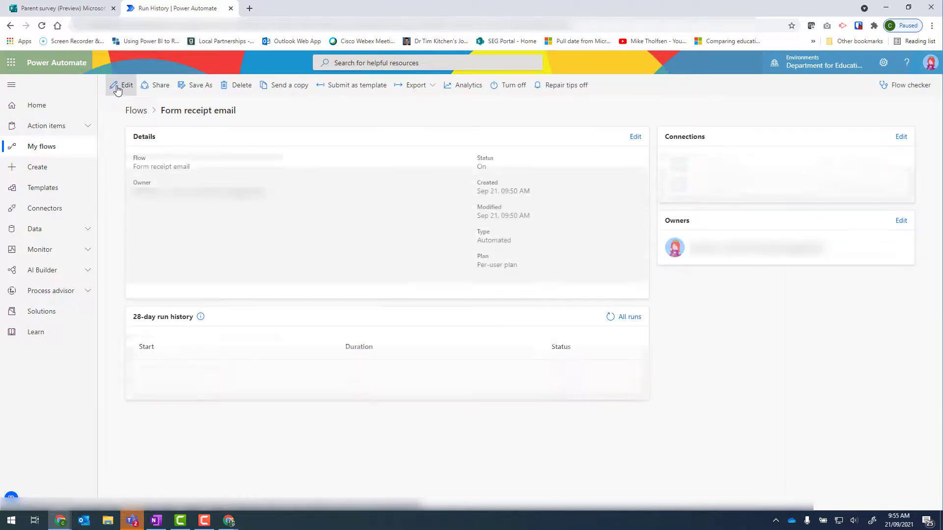
# Step: Edit the flow and add another Send an email (V2) action after the first email
pyautogui.click(118, 89)
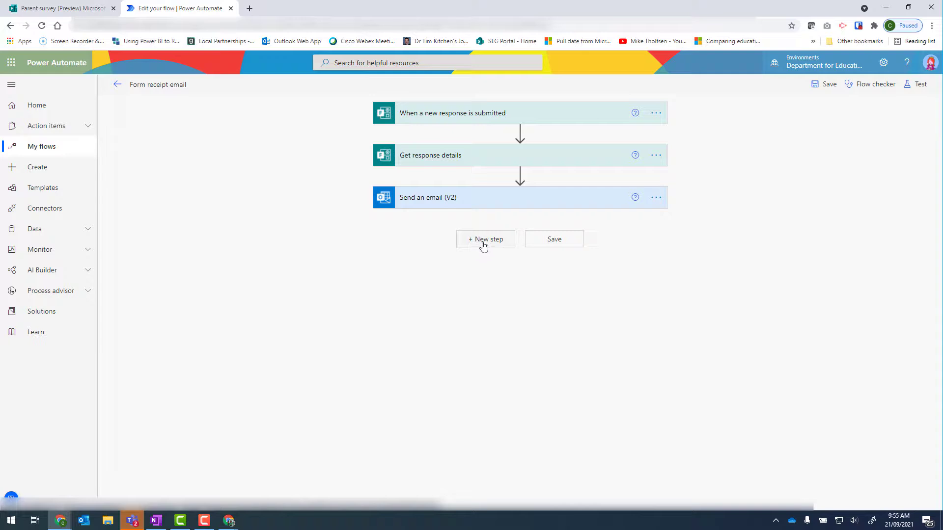
pyautogui.click(482, 244)
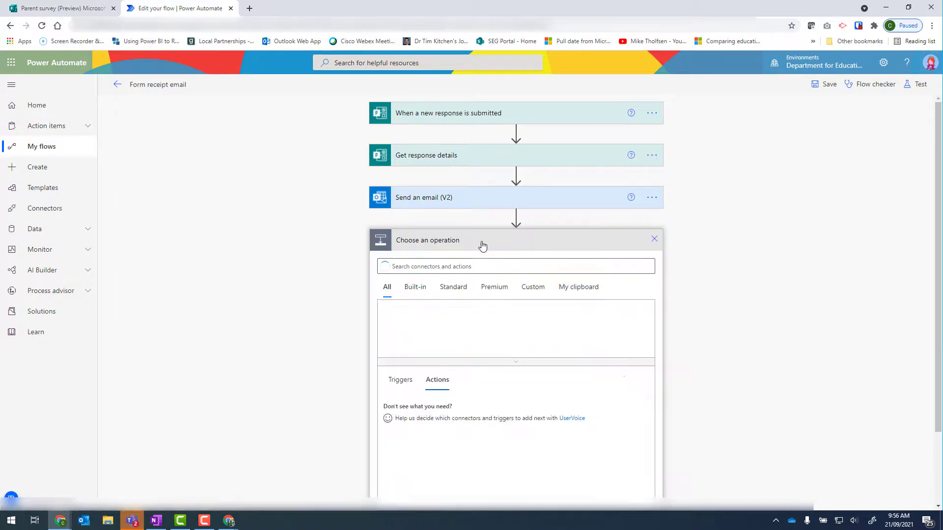
pyautogui.write('send ')
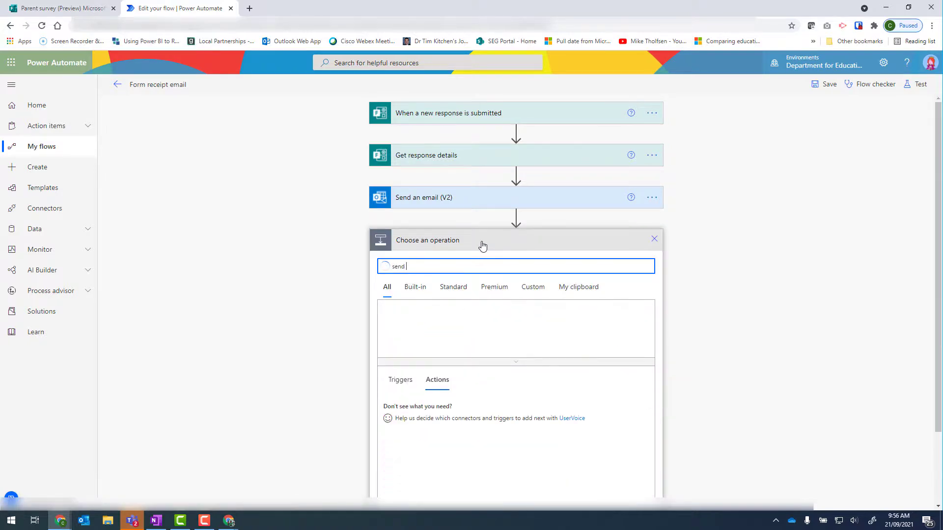
pyautogui.write('an eail')
pyautogui.press('Left')
pyautogui.press('Left')
pyautogui.press('Left')
pyautogui.write('m')
pyautogui.click(423, 461)
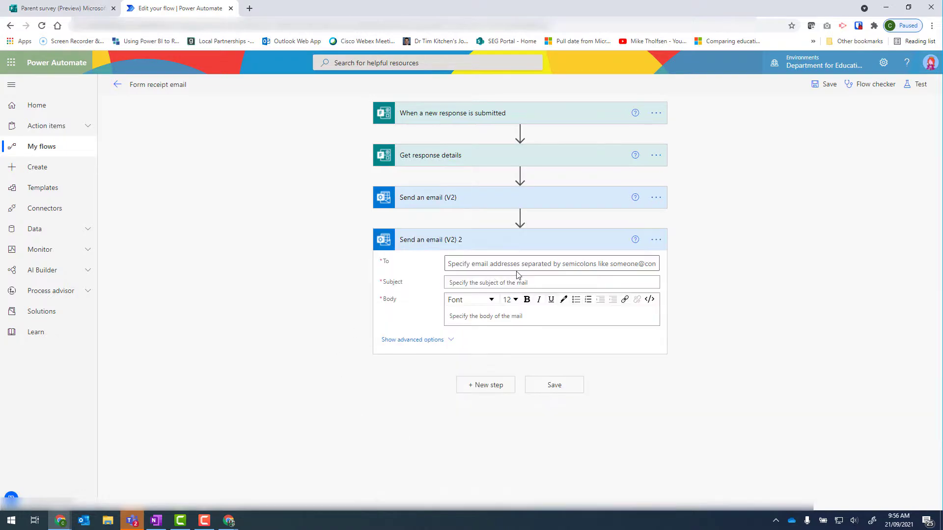
# Step: Configure the second email to run after the first Send an email (V2) has failed instead of succeeded
pyautogui.click(656, 240)
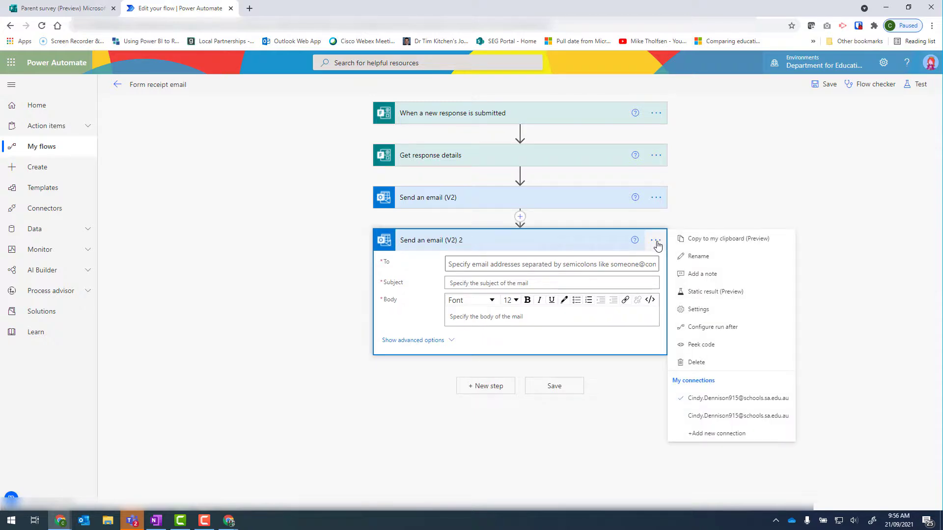
pyautogui.click(755, 330)
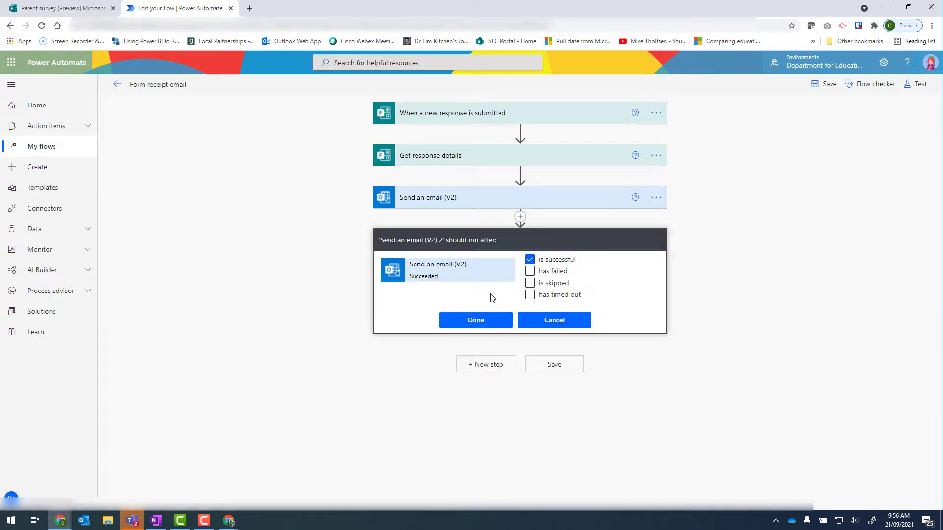
pyautogui.click(530, 261)
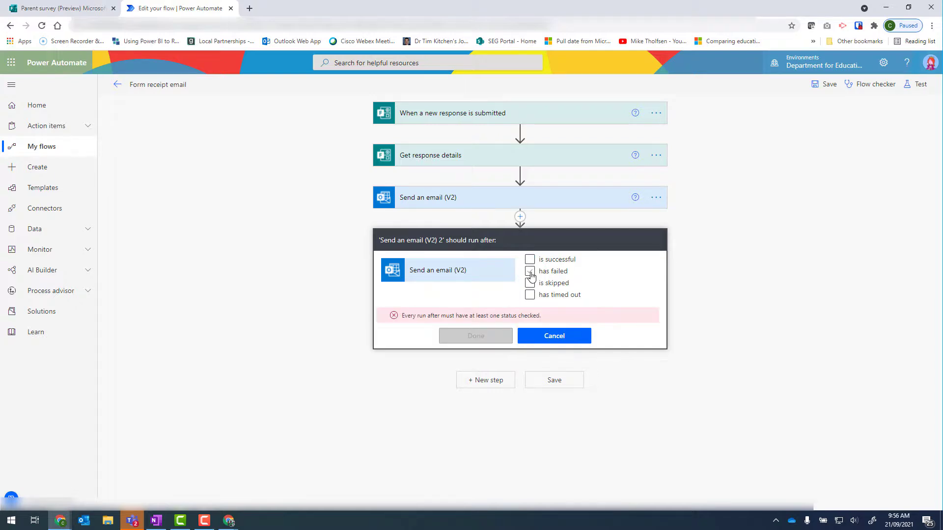
pyautogui.click(530, 274)
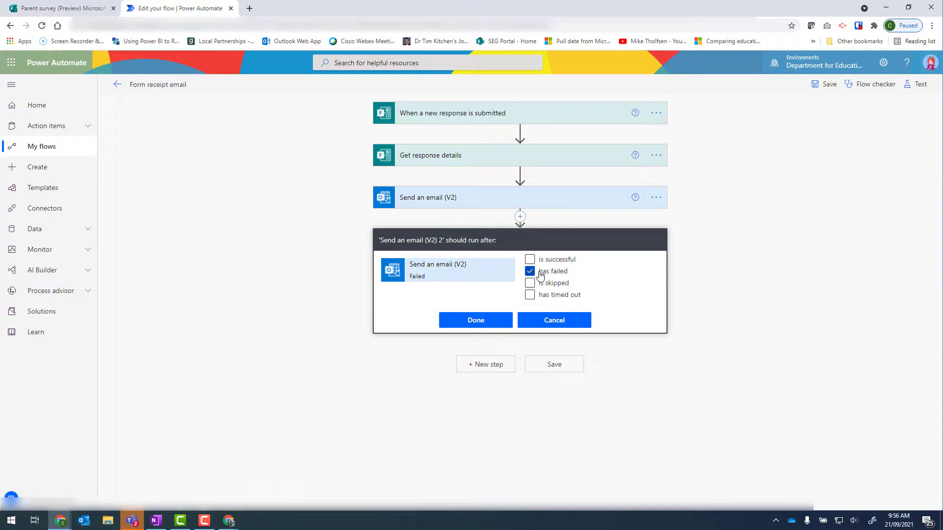
pyautogui.click(491, 325)
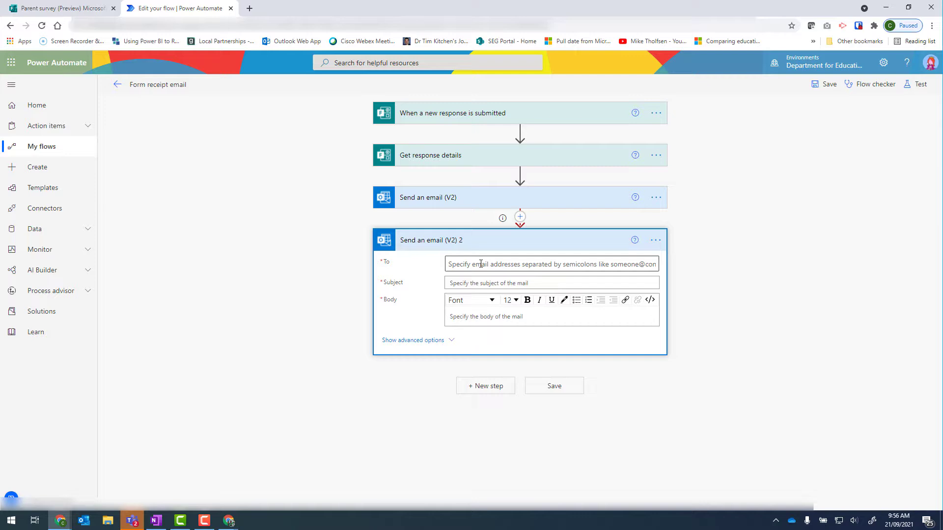
# Step: Address the second email to the owner's e-mail address and give it the subject 'Incorrect email address'
pyautogui.click(480, 264)
pyautogui.write('c')
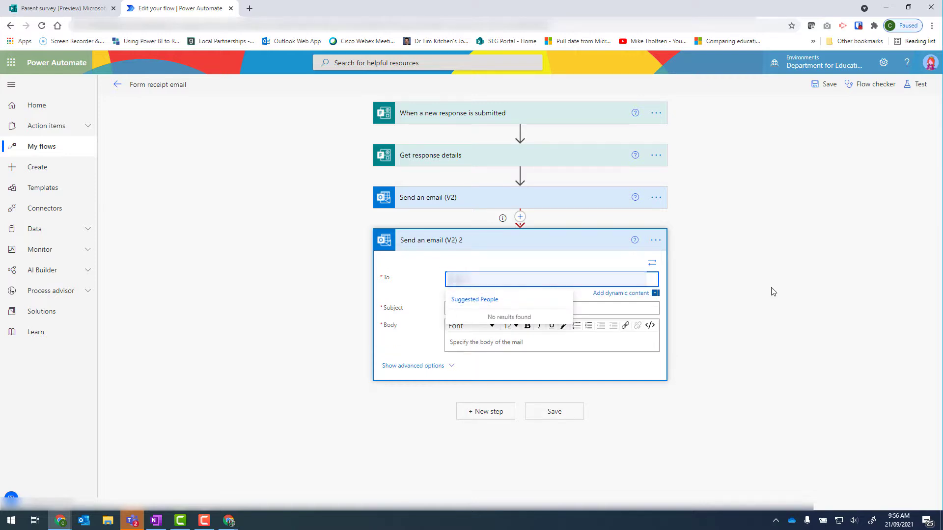
pyautogui.write('@sa.')
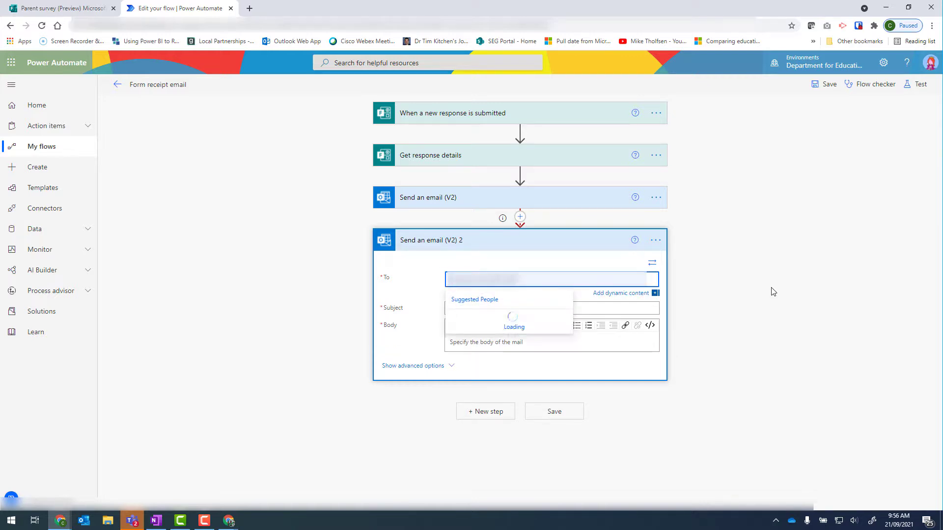
pyautogui.click(771, 292)
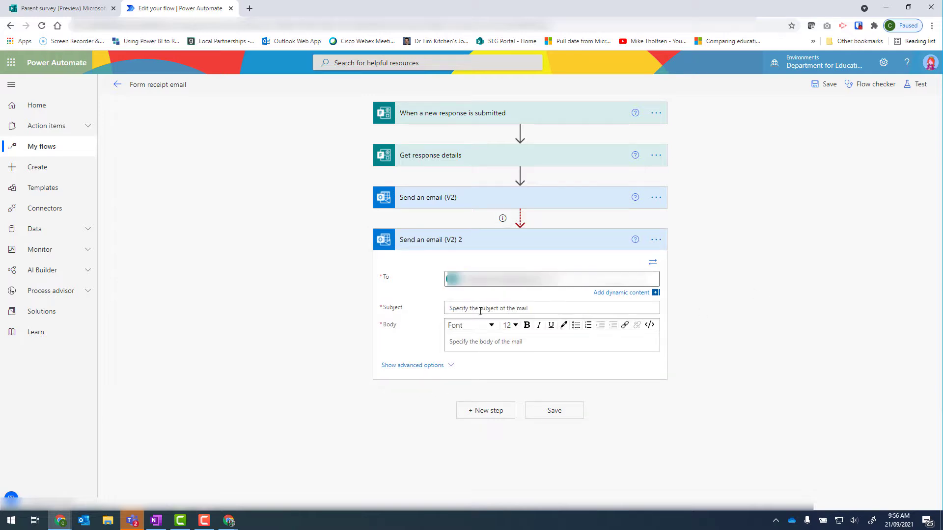
pyautogui.click(481, 309)
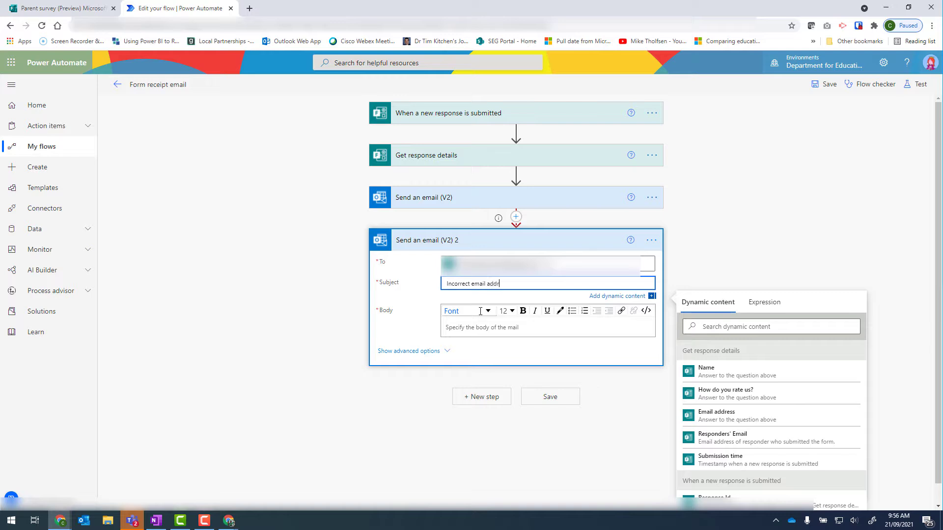
pyautogui.click(737, 251)
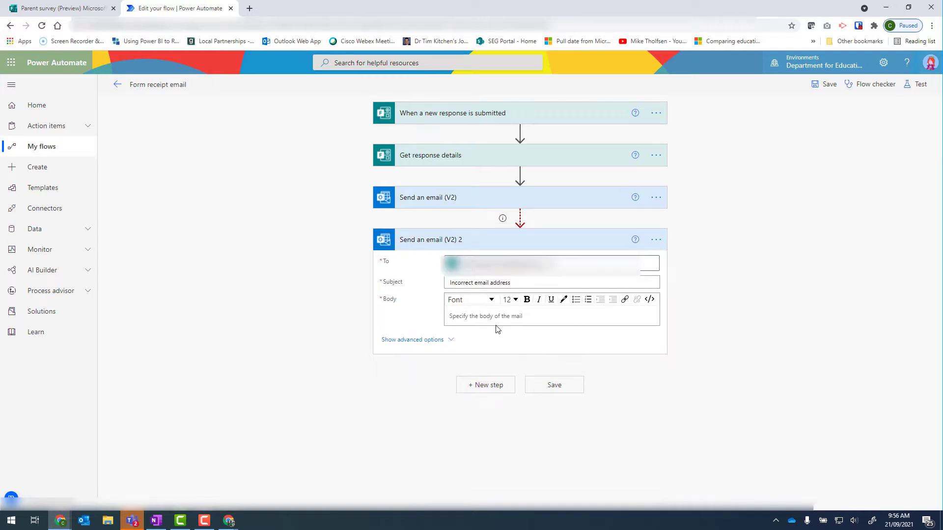
# Step: Write the body 'Incorrect email address entered for the following form response:' followed by Name:, How do you rate us: and Email address labels
pyautogui.click(474, 318)
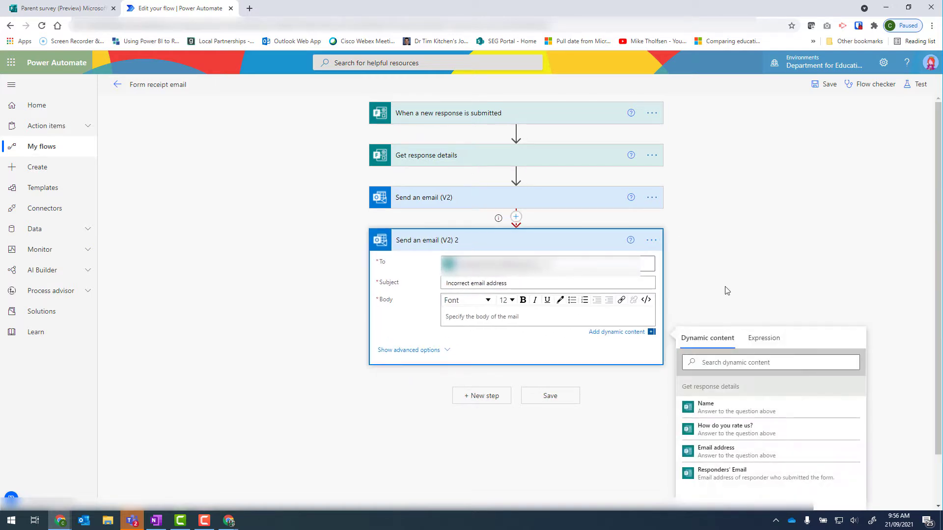
pyautogui.write('Incorrect email addres')
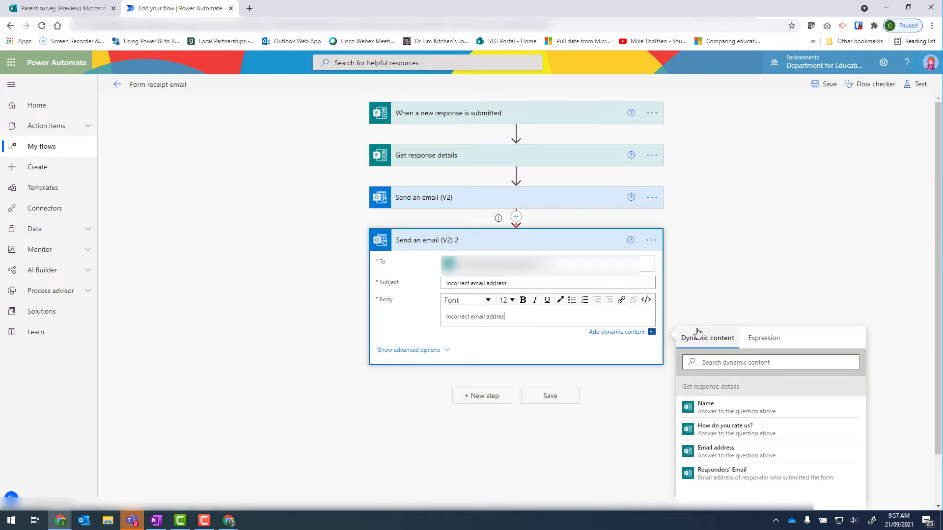
pyautogui.write('s entered for the following form response:')
pyautogui.press('Return')
pyautogui.write('Name:')
pyautogui.press('Return')
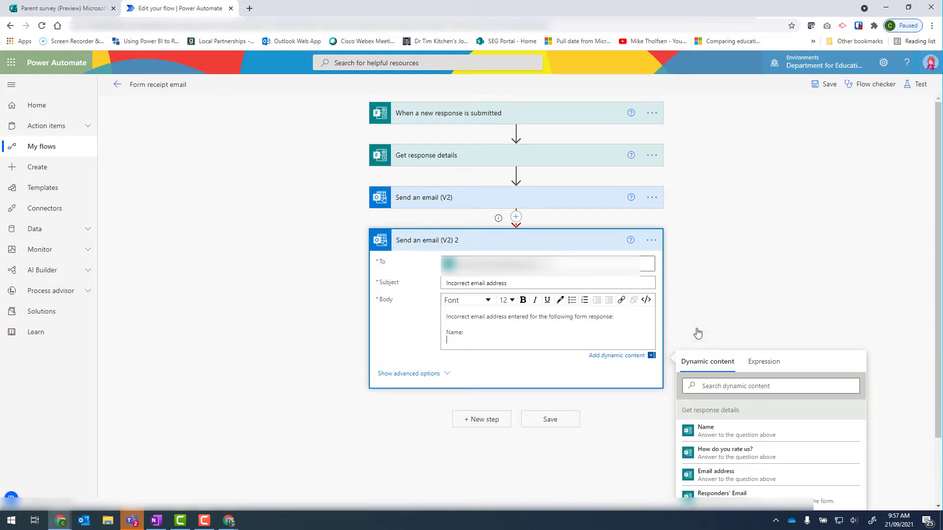
pyautogui.write('How do you rate us:')
pyautogui.press('Return')
pyautogui.write('Email address:')
# Step: Insert the Name, How do you rate us? and Email address dynamic values after their labels and save the flow
pyautogui.click(705, 437)
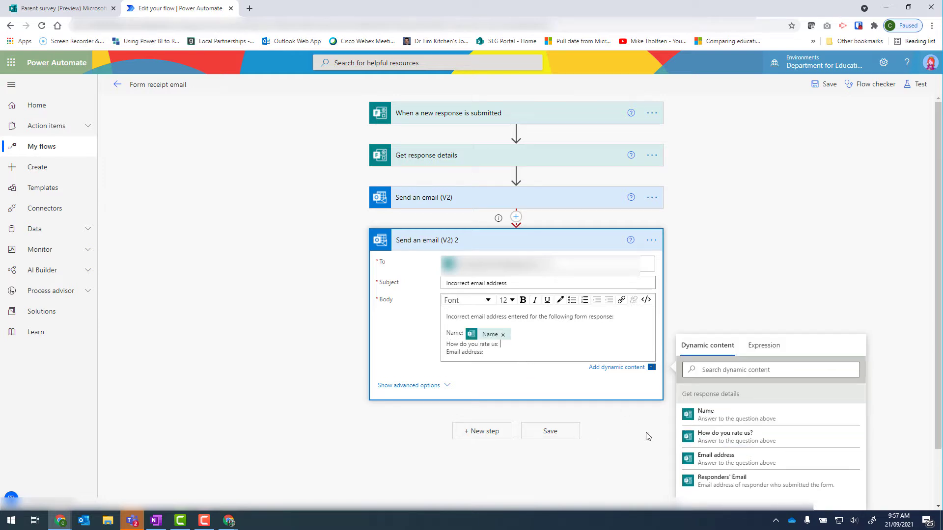
pyautogui.click(725, 434)
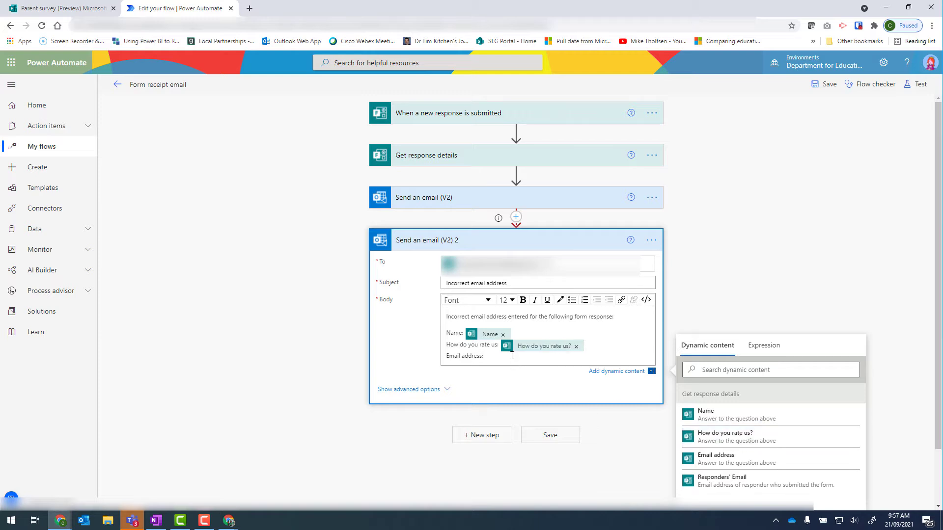
pyautogui.click(723, 457)
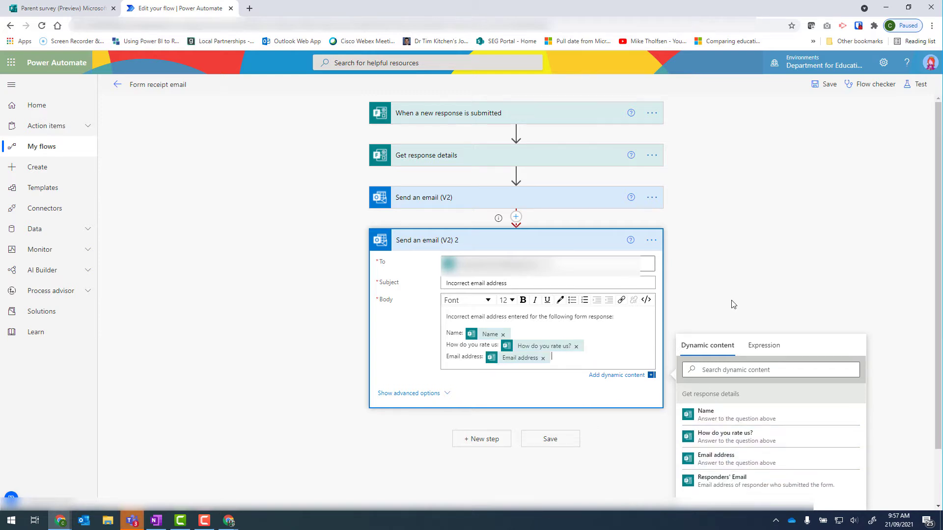
pyautogui.click(559, 440)
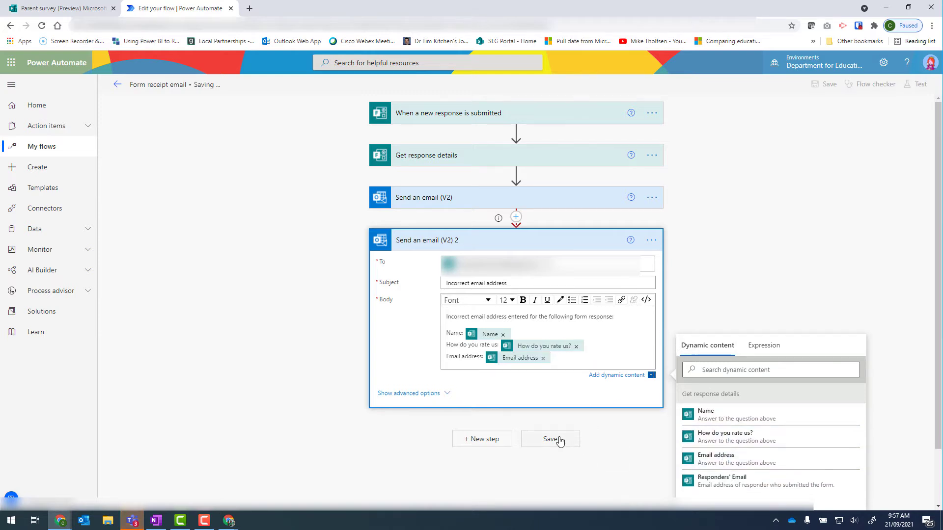
# Step: Submit another test response with a name, a 1-star rating and the number 5252542 as the email address
pyautogui.click(62, 8)
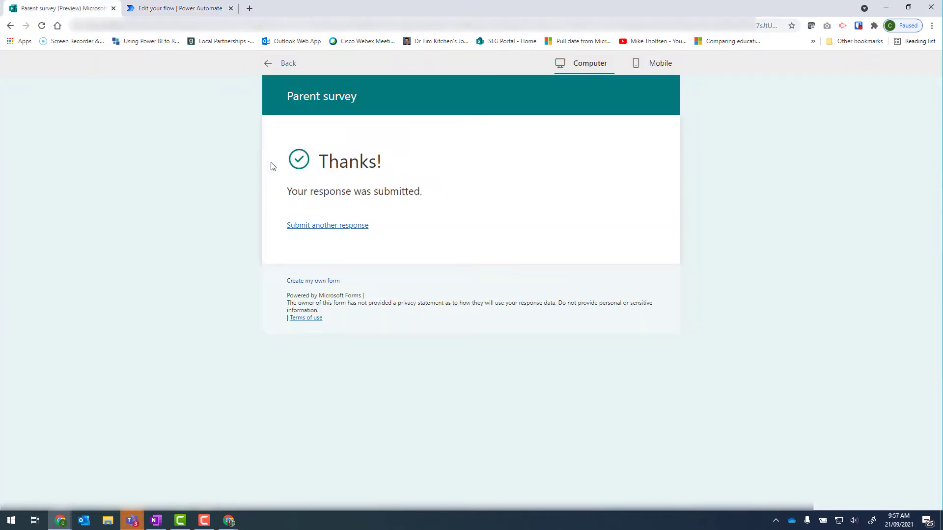
pyautogui.click(302, 225)
pyautogui.click(377, 207)
pyautogui.write('Bob')
pyautogui.click(306, 281)
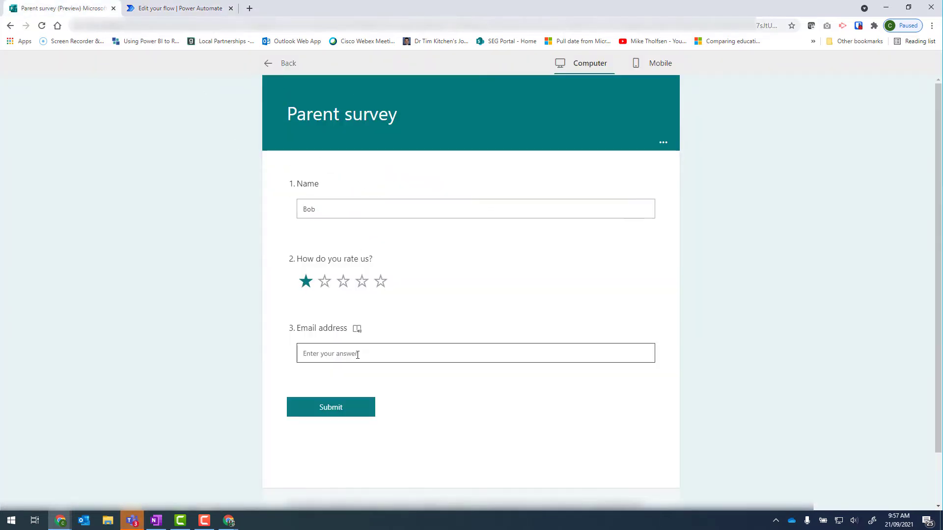
pyautogui.click(358, 355)
pyautogui.write('5252542')
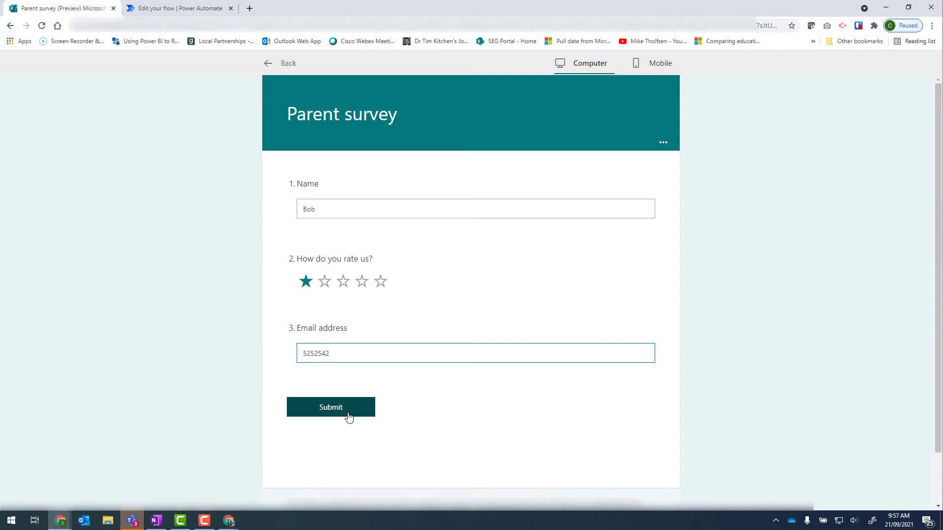
pyautogui.click(349, 417)
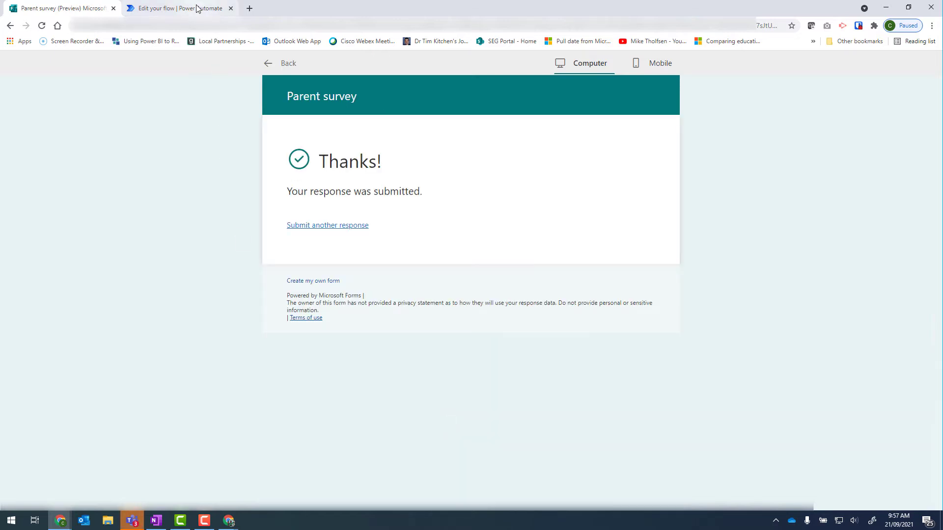
# Step: Open the newest run from the flow's run history and open Outlook
pyautogui.click(197, 9)
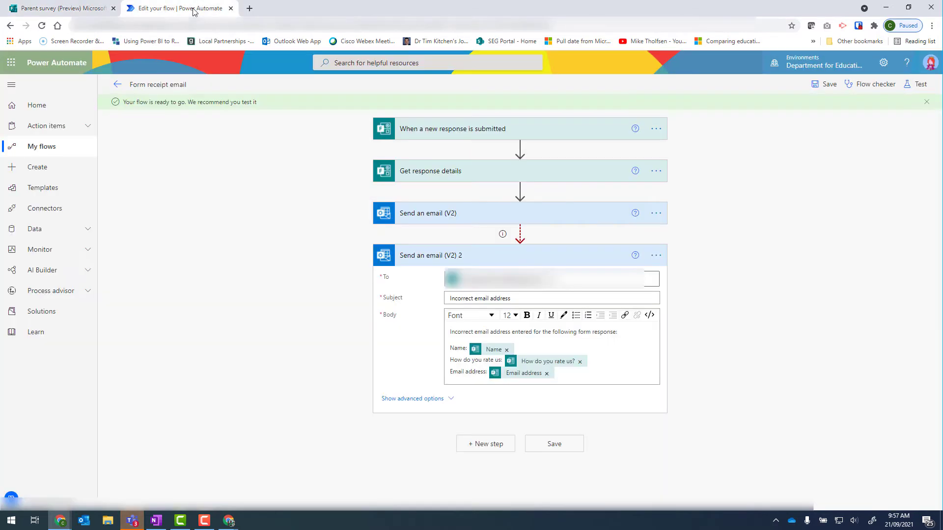
pyautogui.click(118, 87)
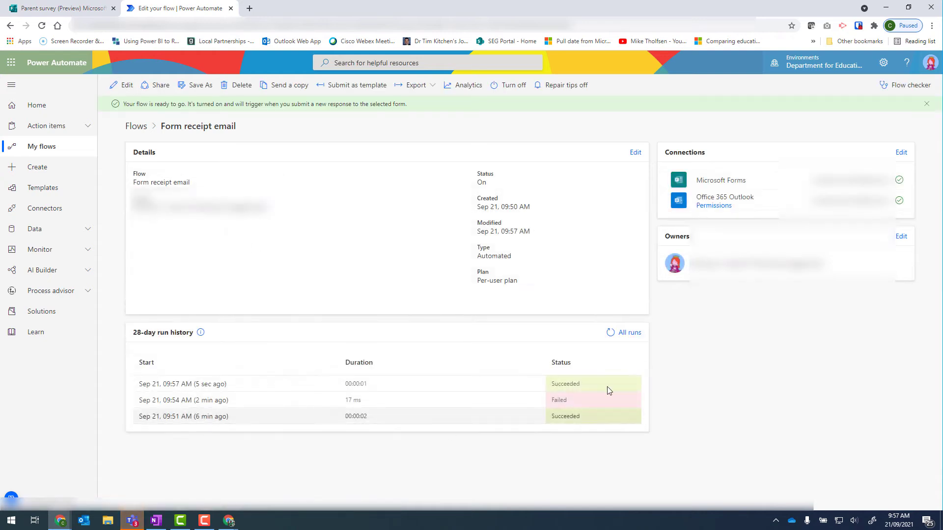
pyautogui.click(173, 386)
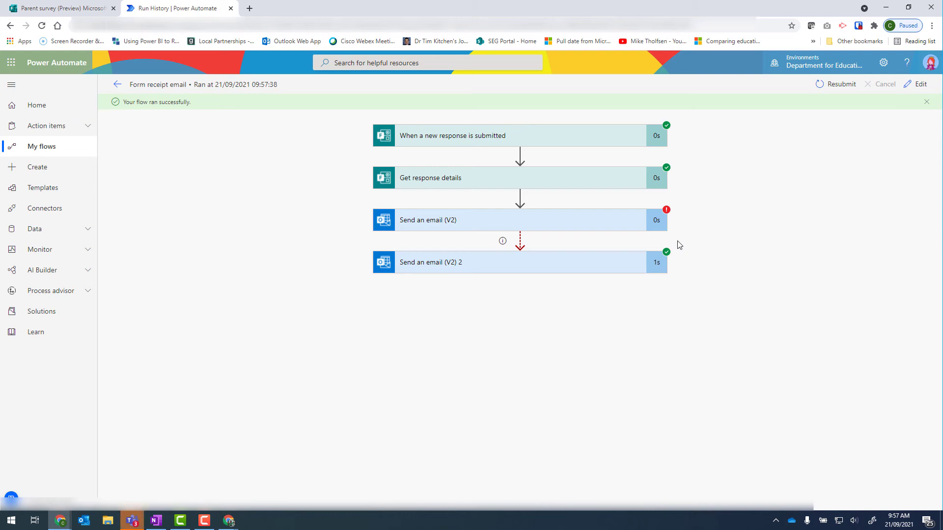
pyautogui.click(90, 526)
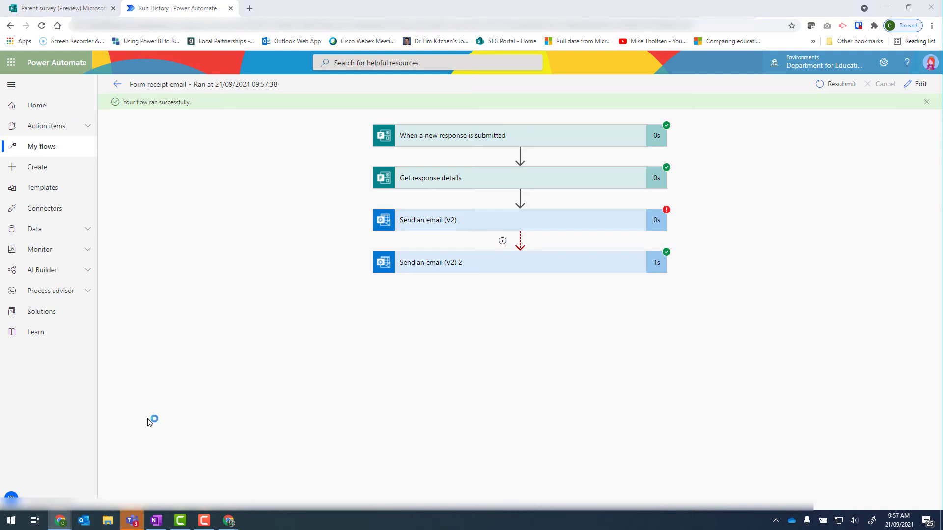